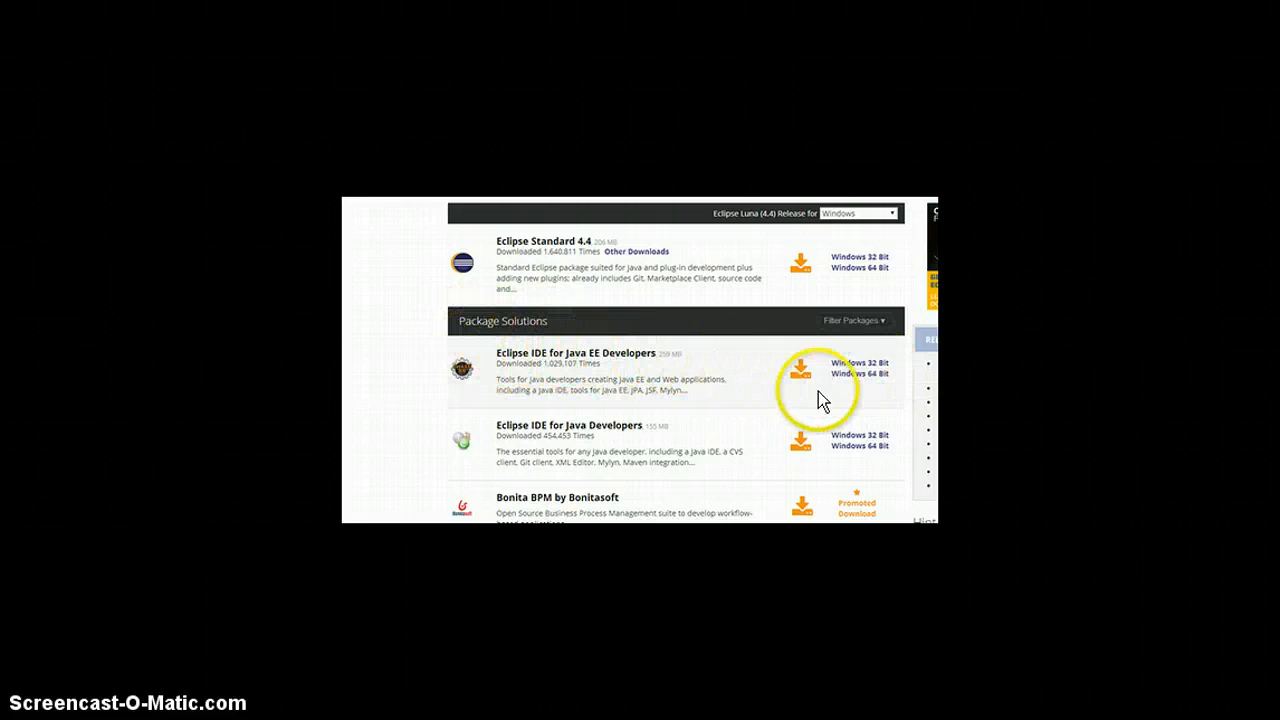
- Download the Windows 64 Bit package of Eclipse IDE for Java EE Developers
left_click(865, 377)
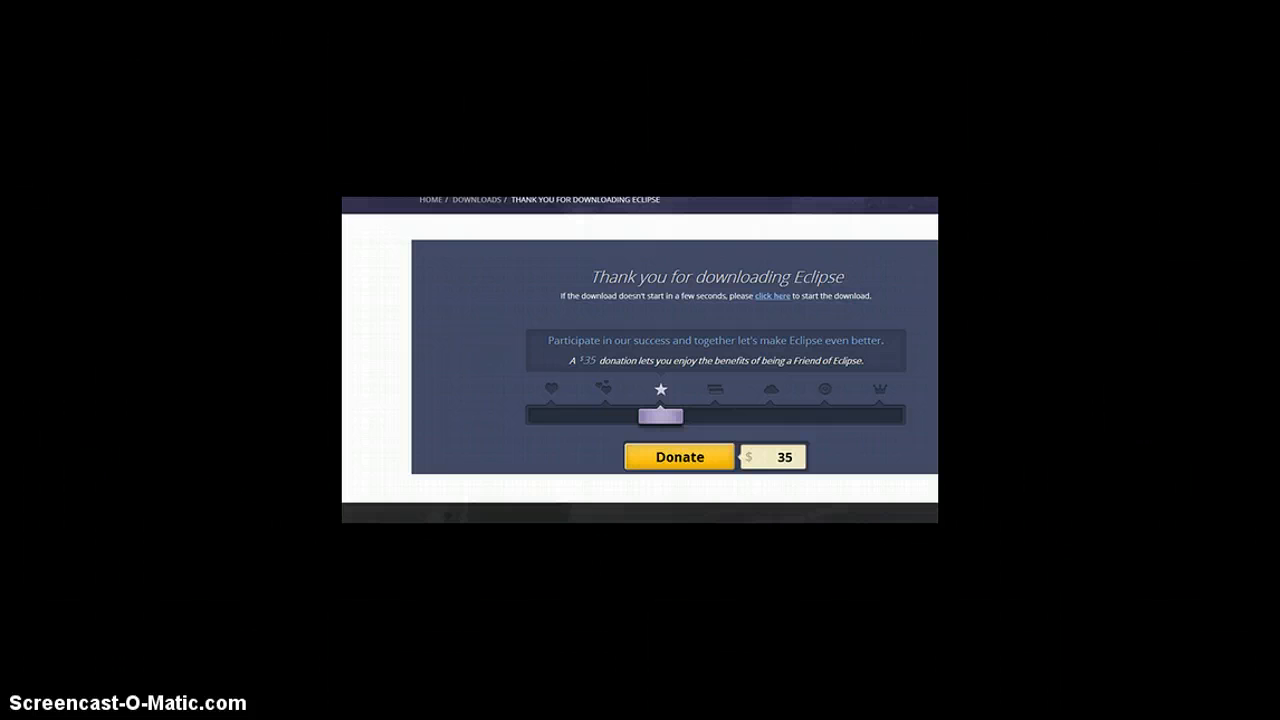
- Open the Viz 2014-15 folder in the Documents library and locate its Java folder
key("super")
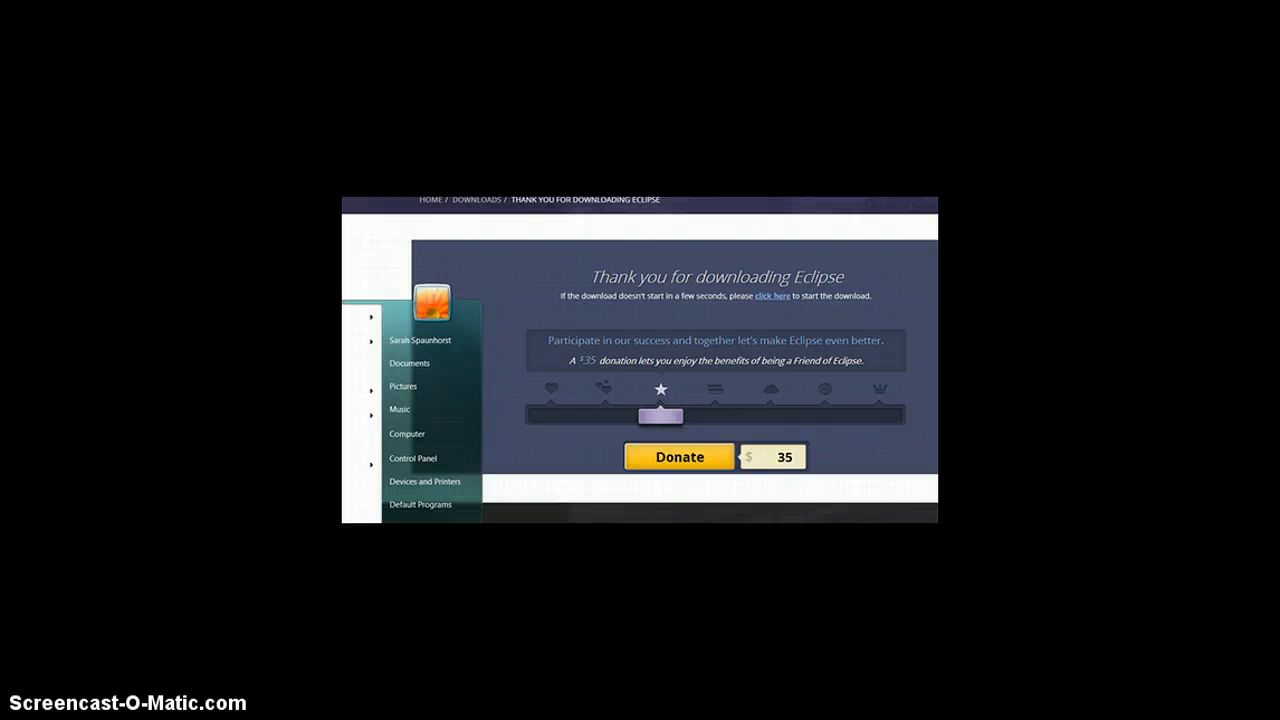
left_click(412, 366)
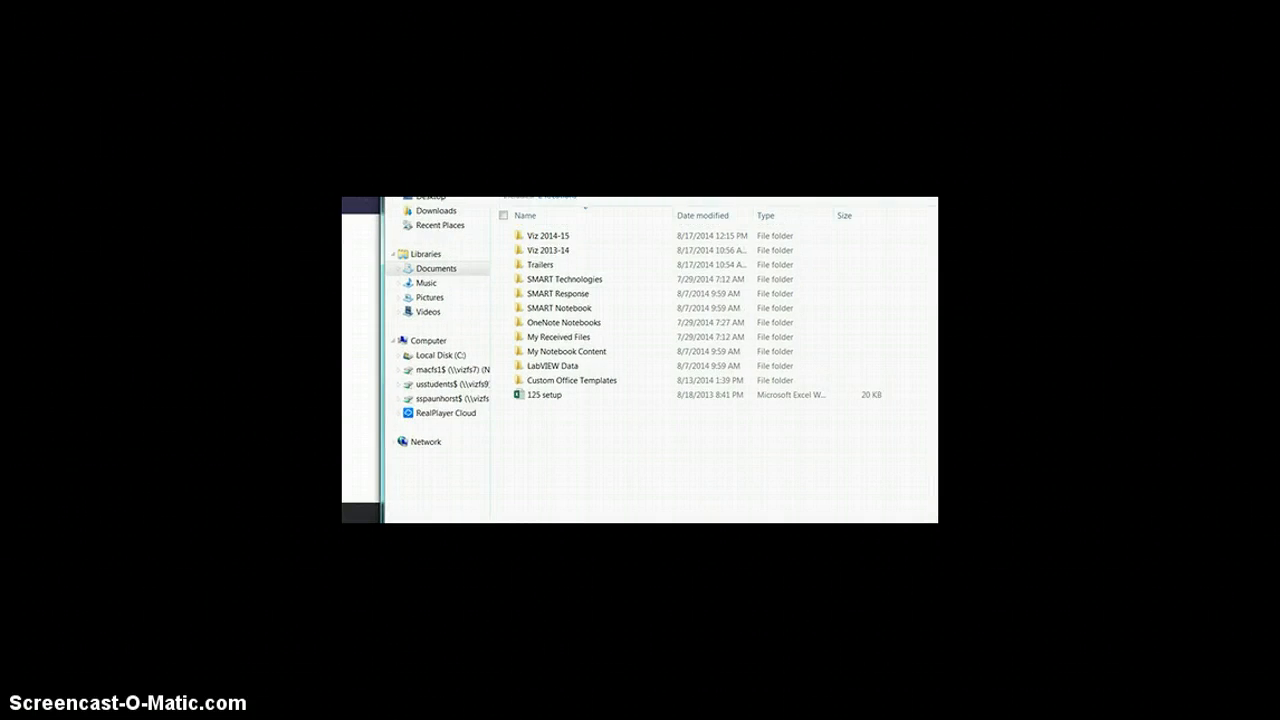
left_click_drag(660, 124, 646, 170)
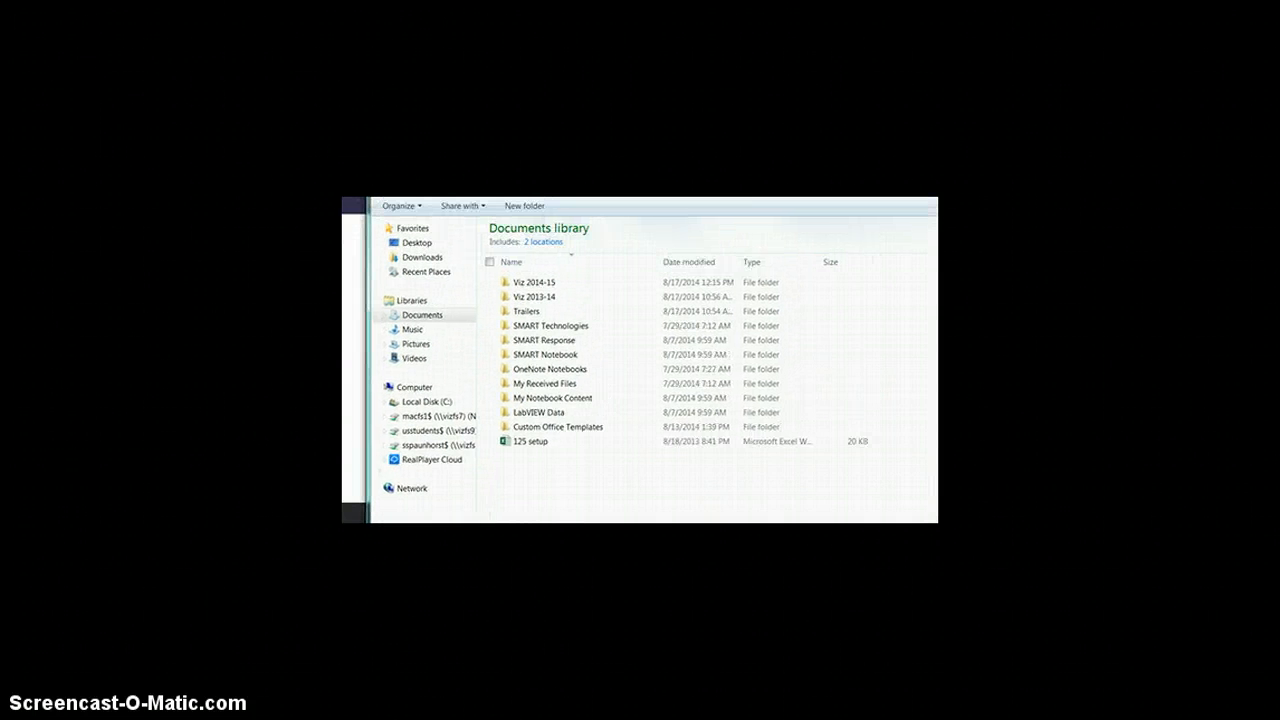
double_click(572, 284)
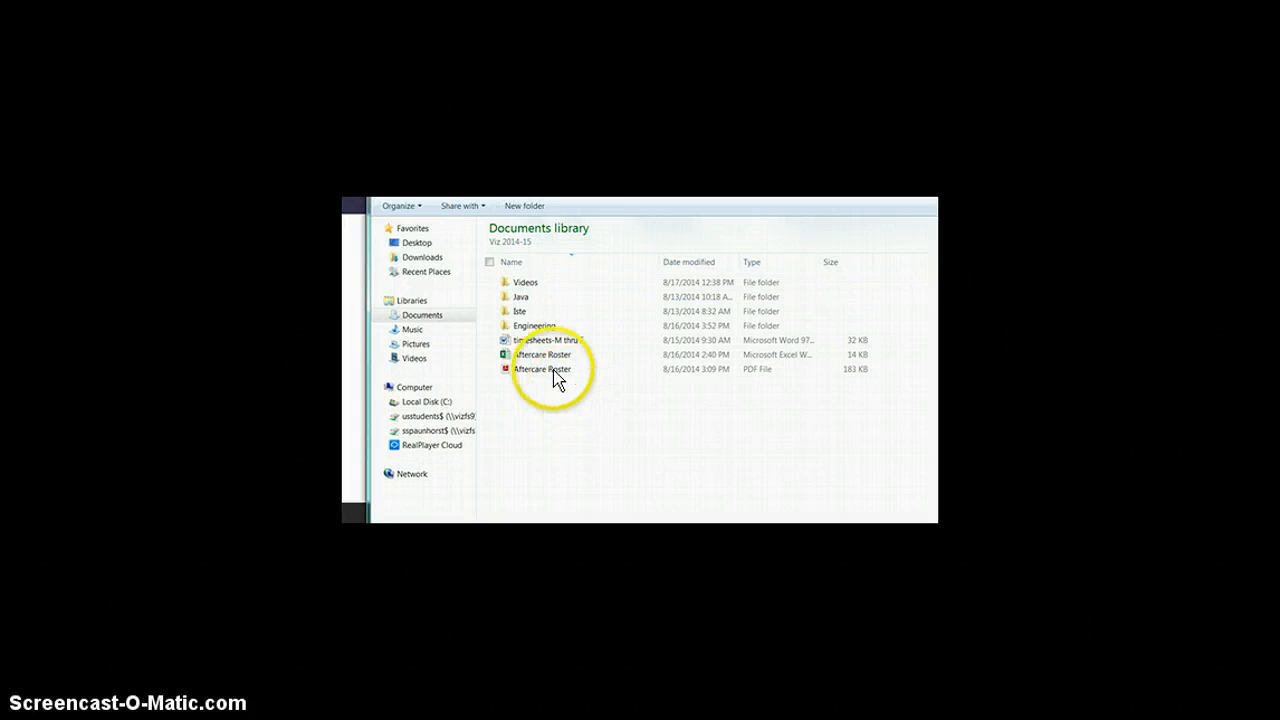
left_click(527, 300)
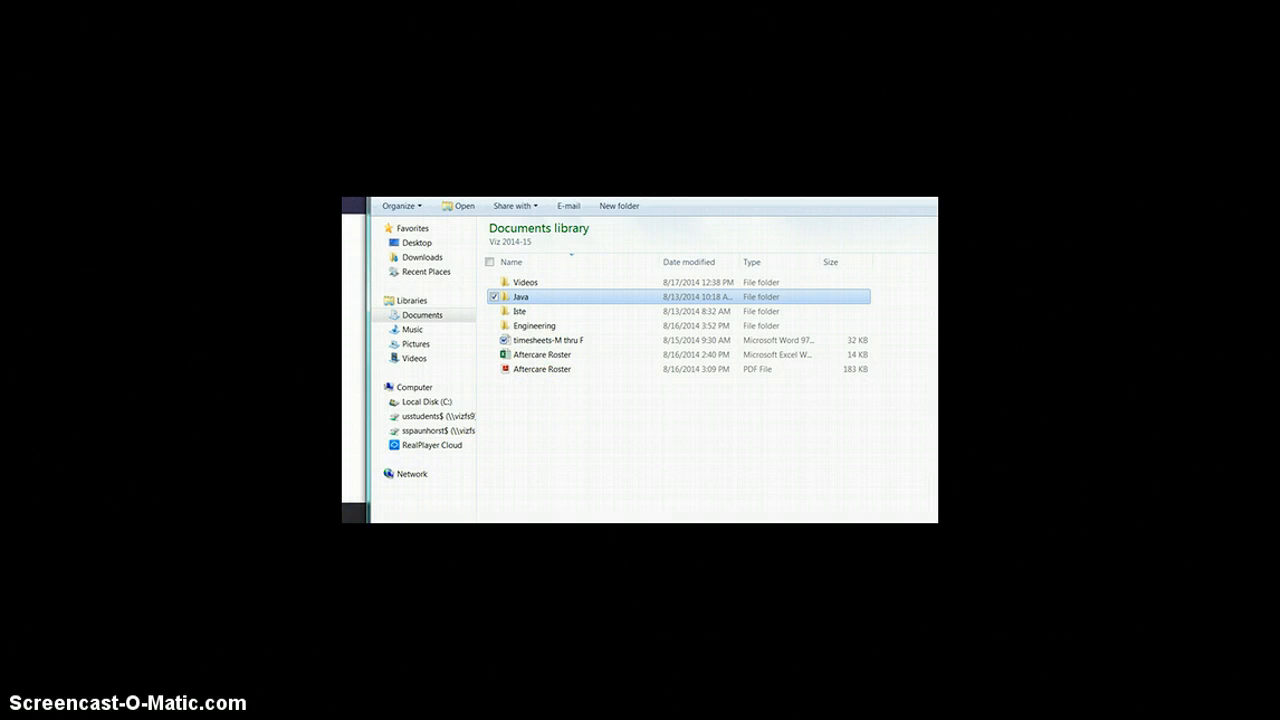
- Start extracting the eclipse-jee-luna-R-win32-x86_64 archive from the Downloads folder
left_click(432, 262)
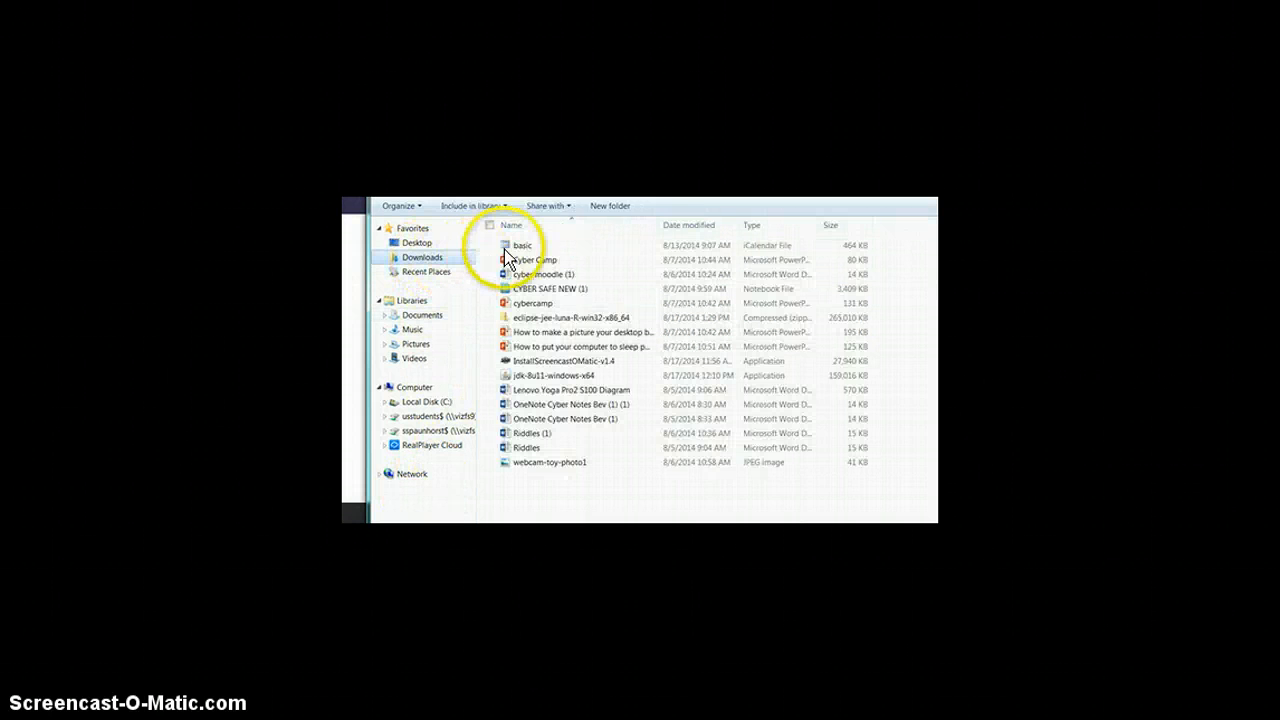
double_click(570, 317)
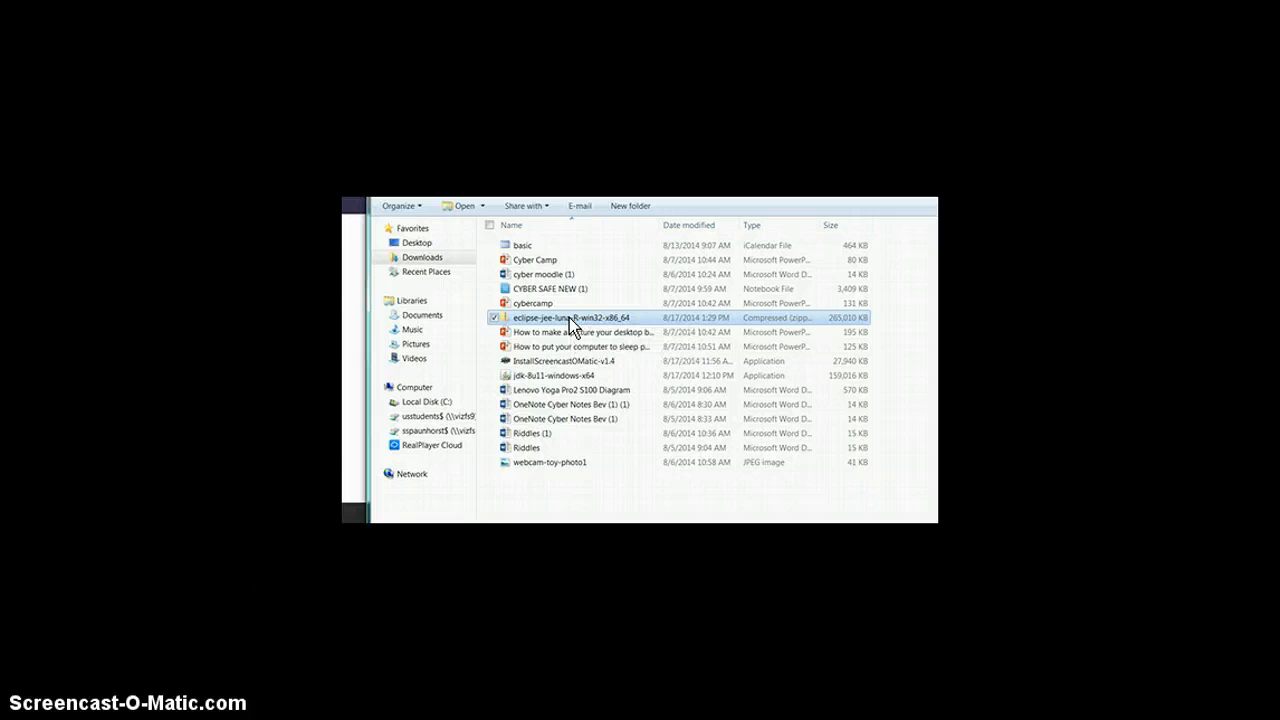
right_click(569, 317)
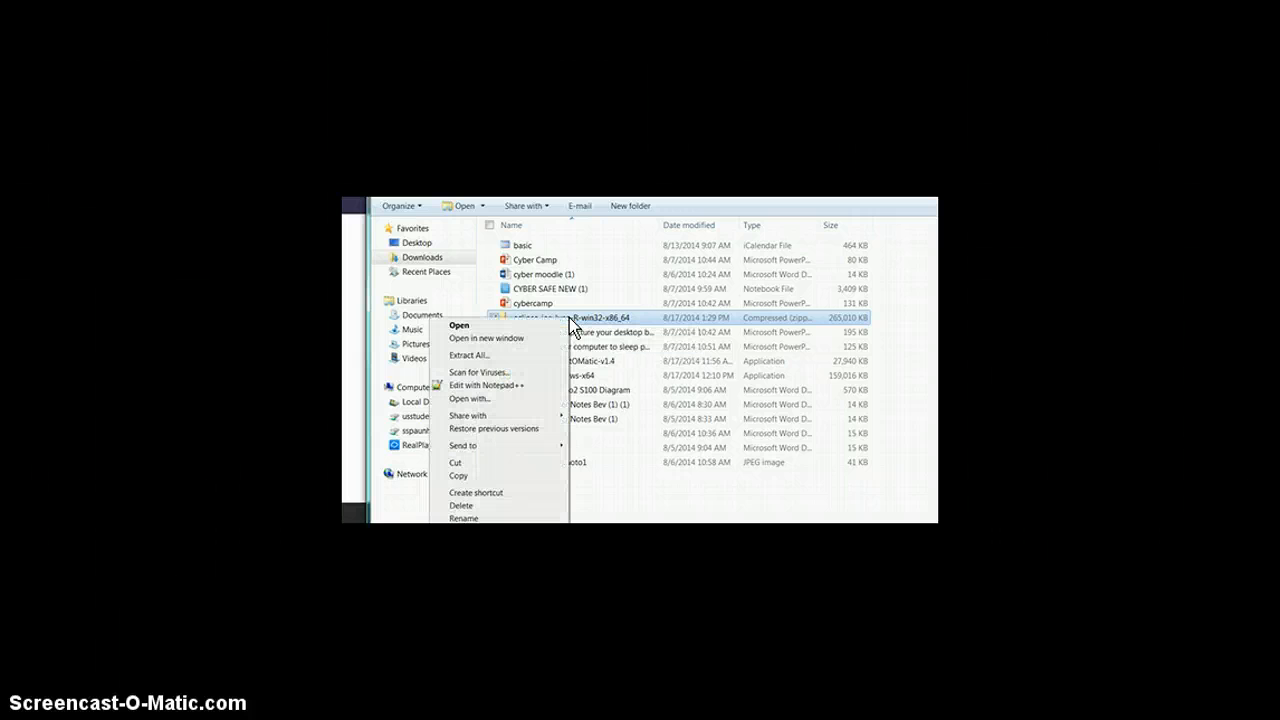
left_click(530, 359)
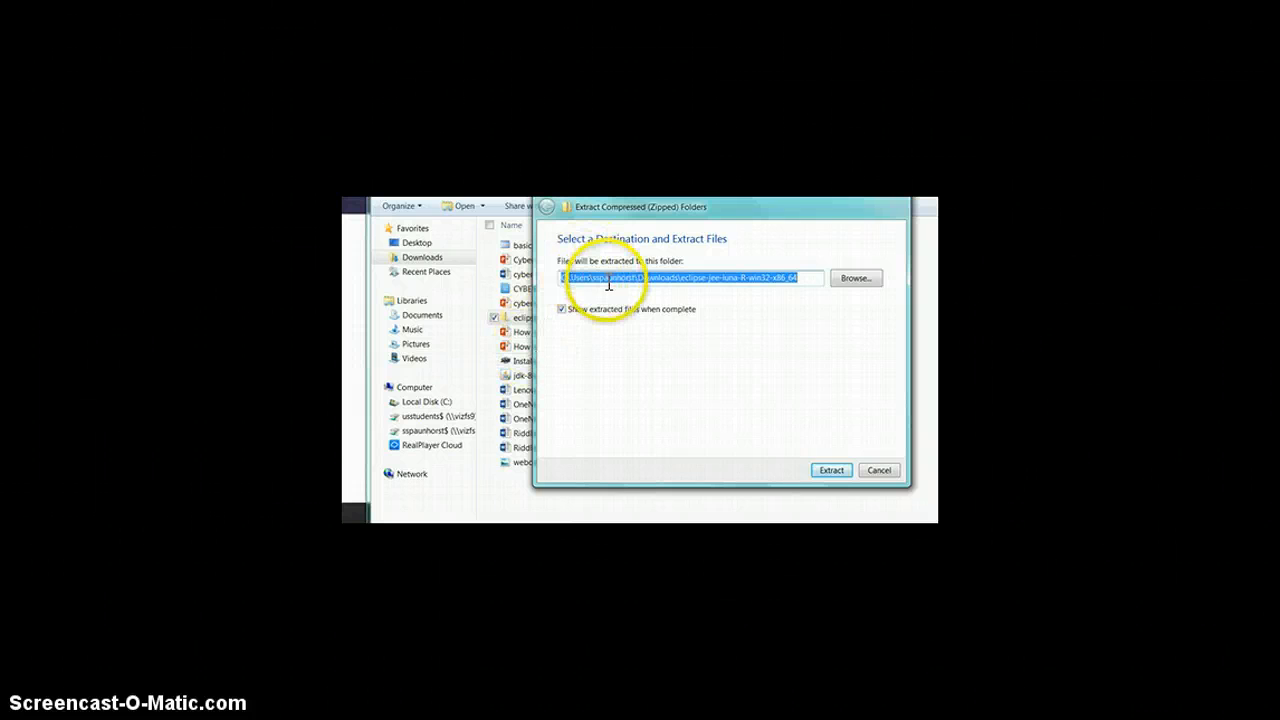
- Browse for the extraction destination and select the Java folder under My Documents, Viz 2014-15
left_click(847, 279)
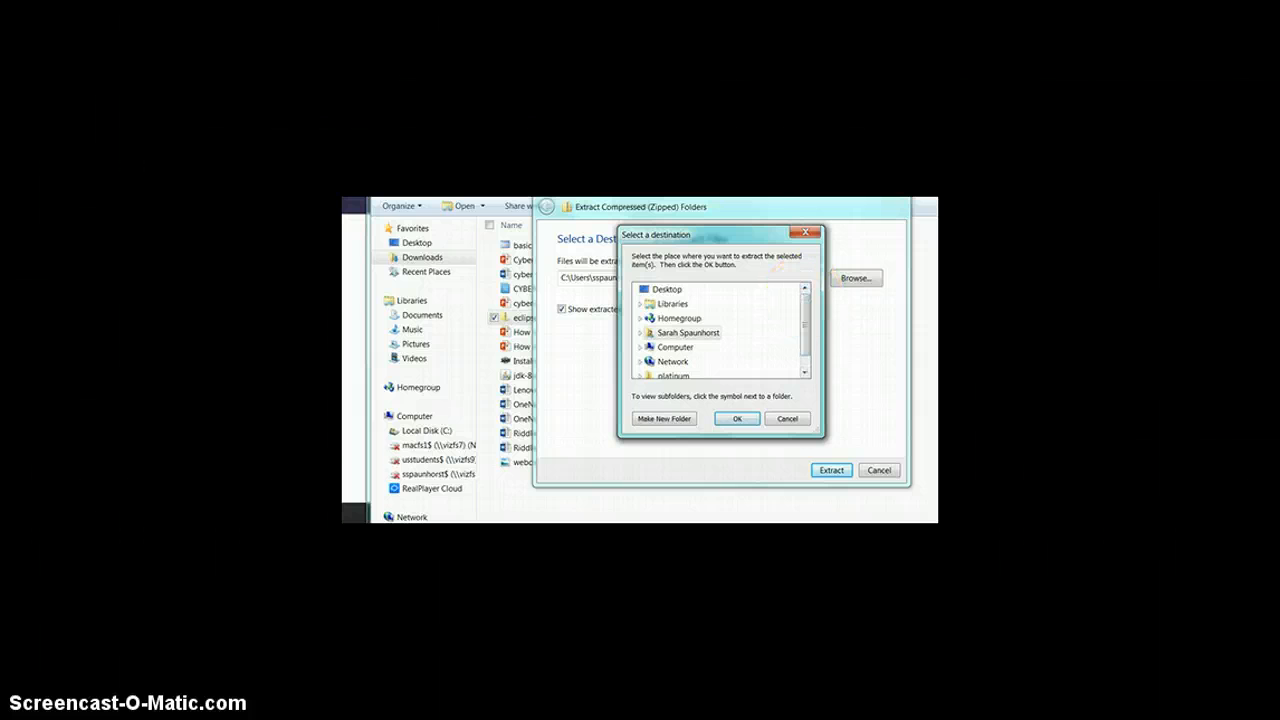
double_click(650, 333)
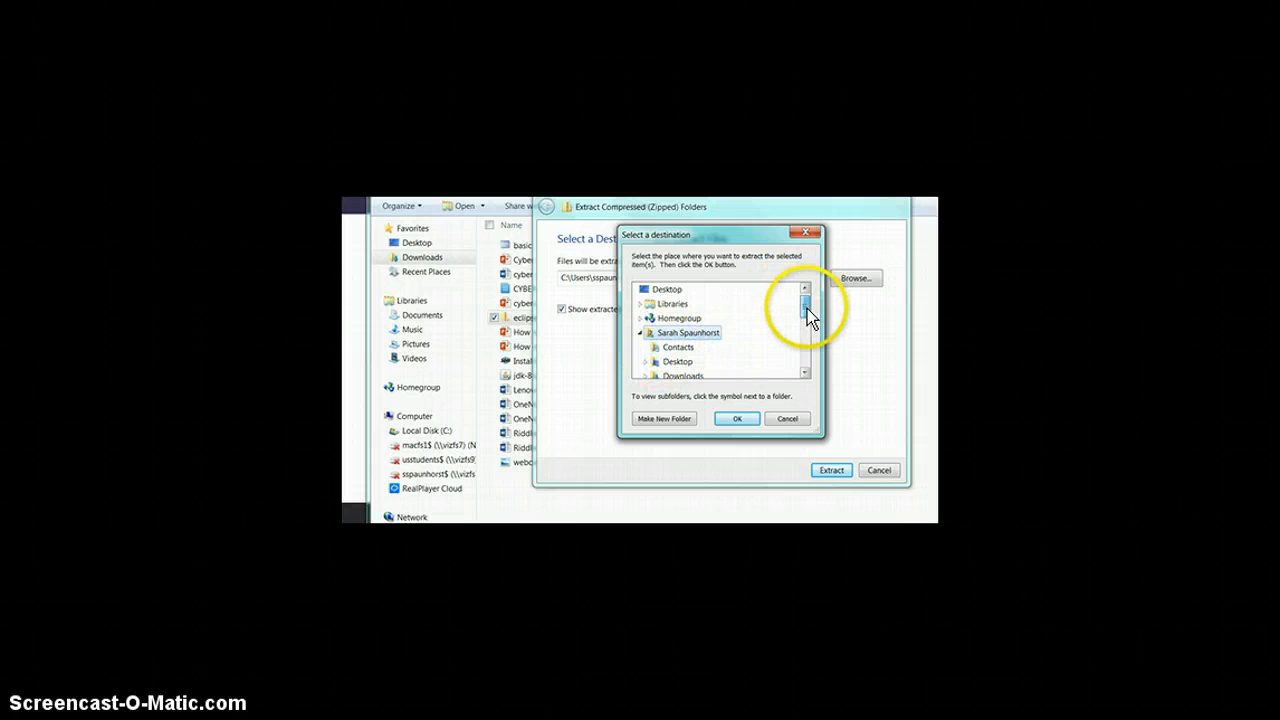
left_click_drag(808, 306, 775, 335)
left_click(646, 348)
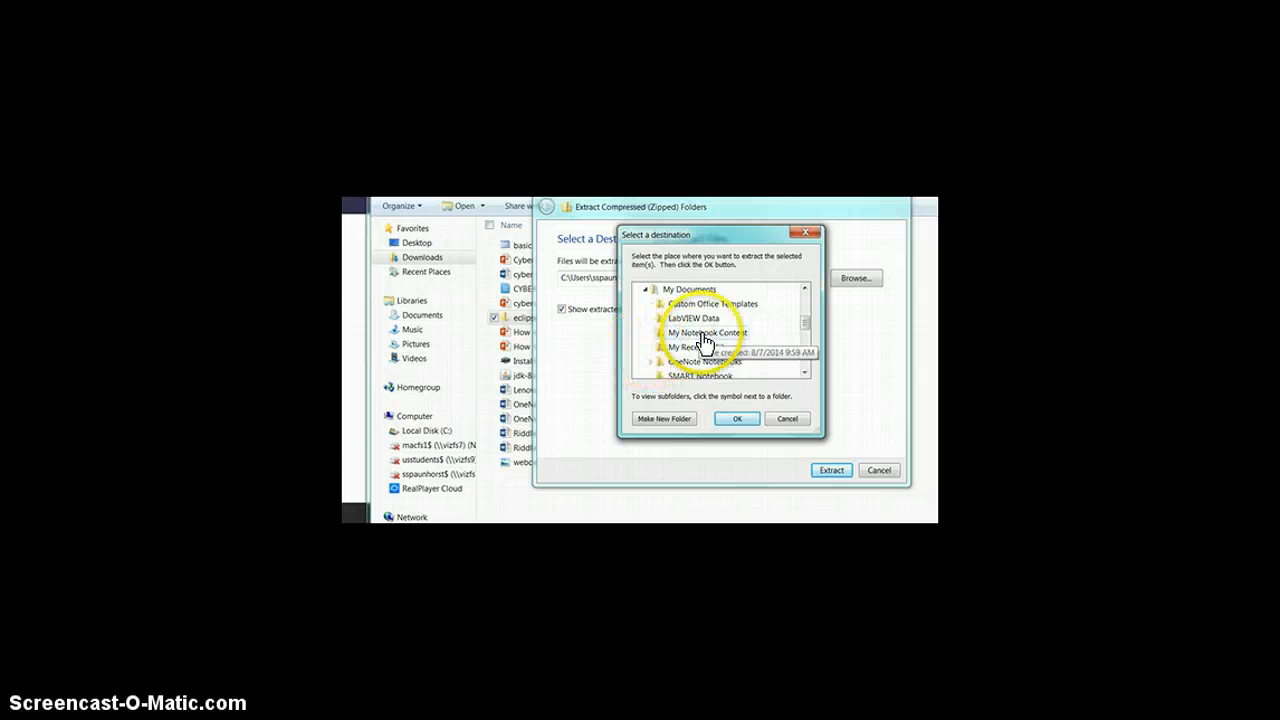
left_click(807, 373)
left_click(807, 373)
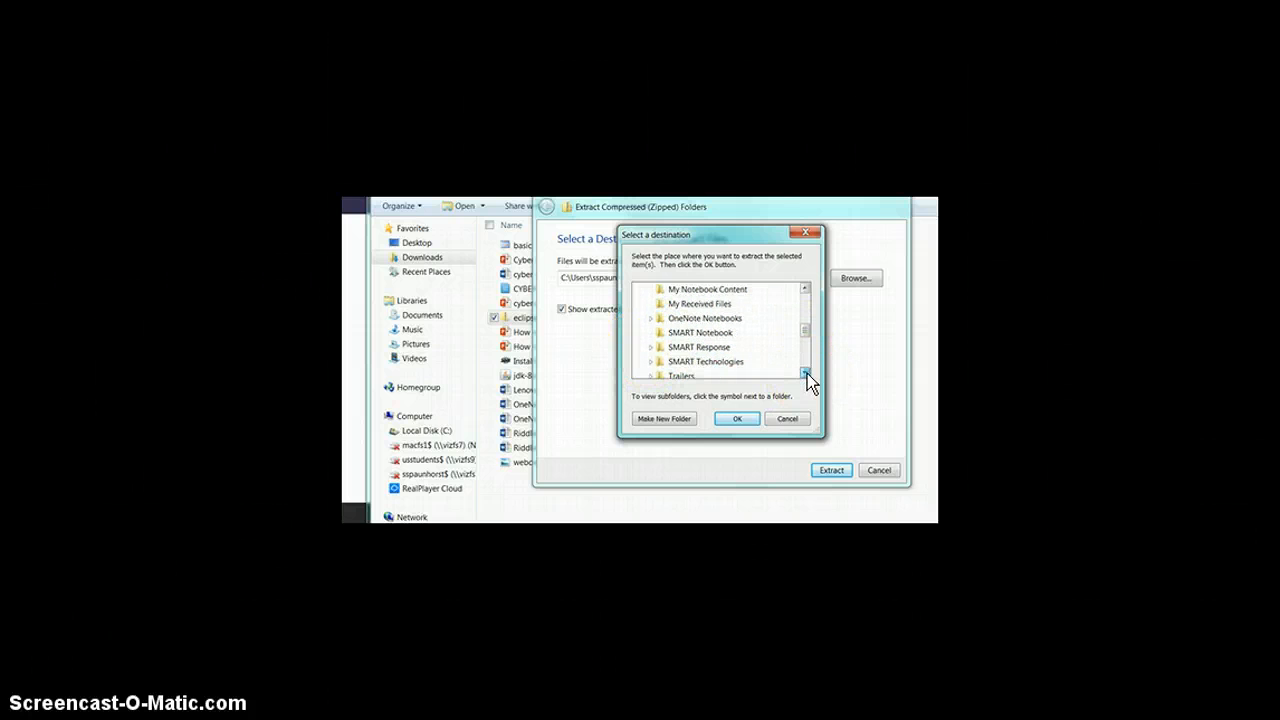
left_click(807, 373)
left_click(807, 373)
left_click(807, 373)
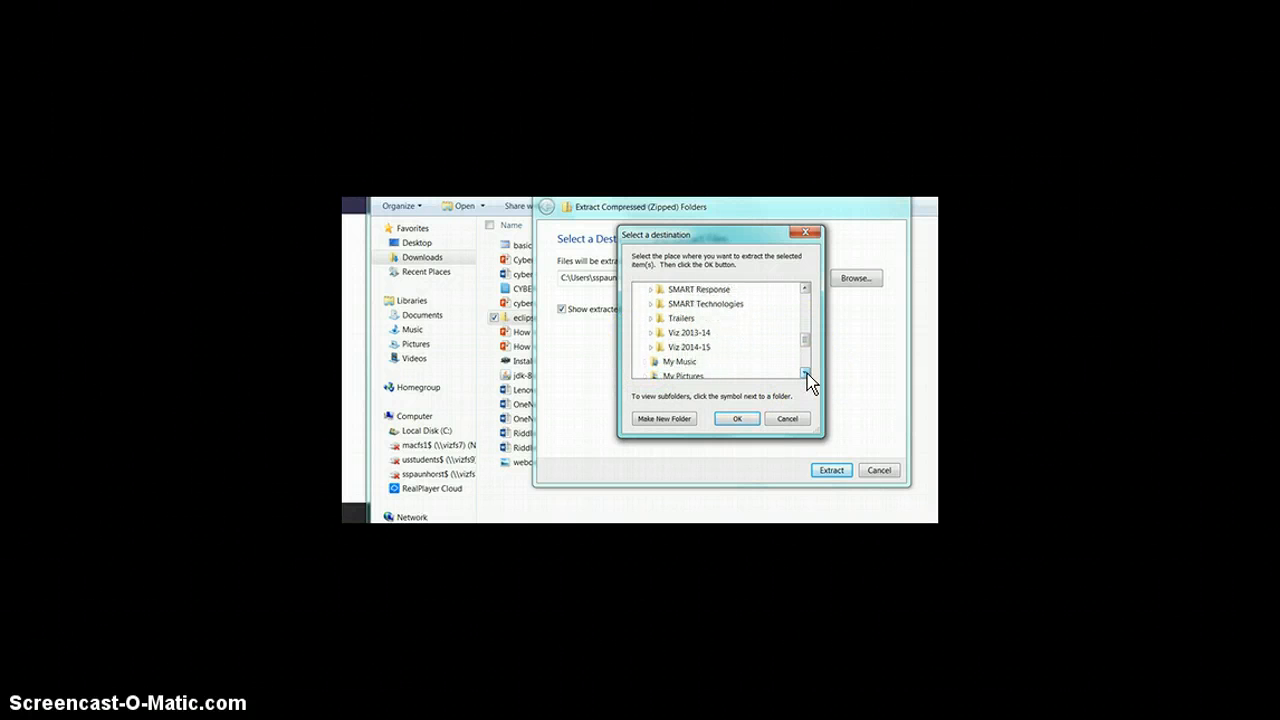
left_click(650, 347)
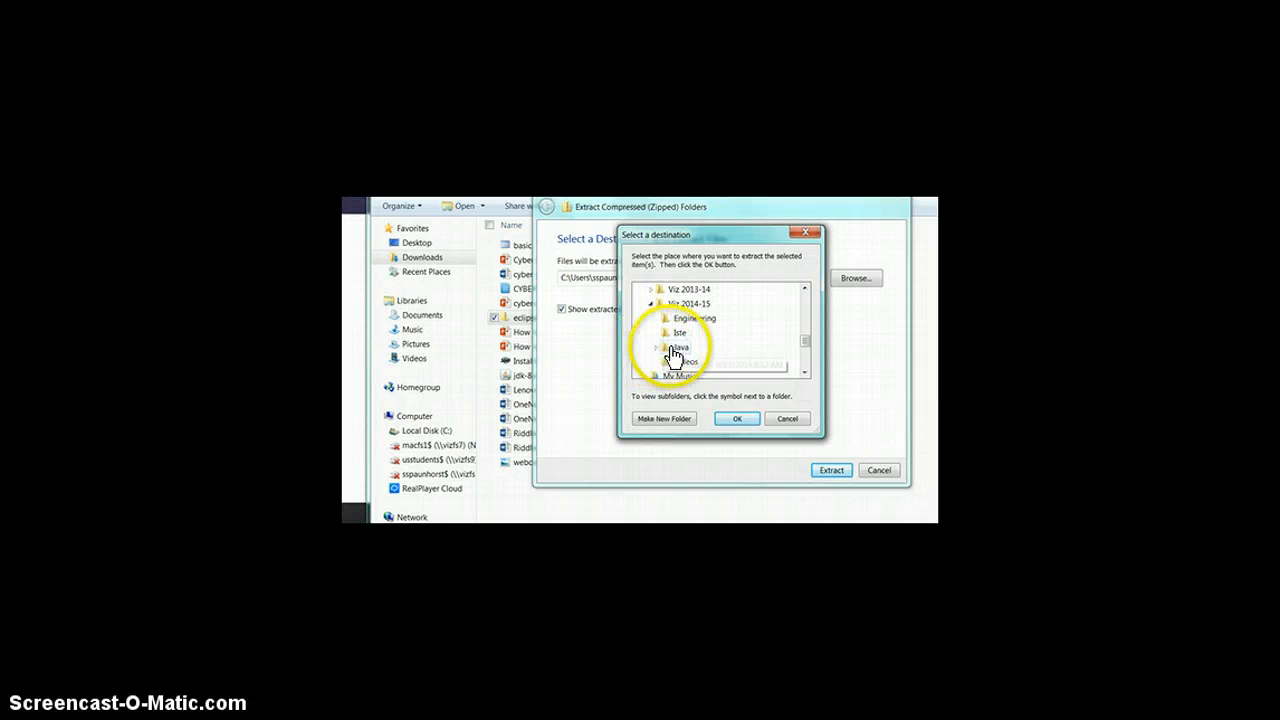
left_click(680, 348)
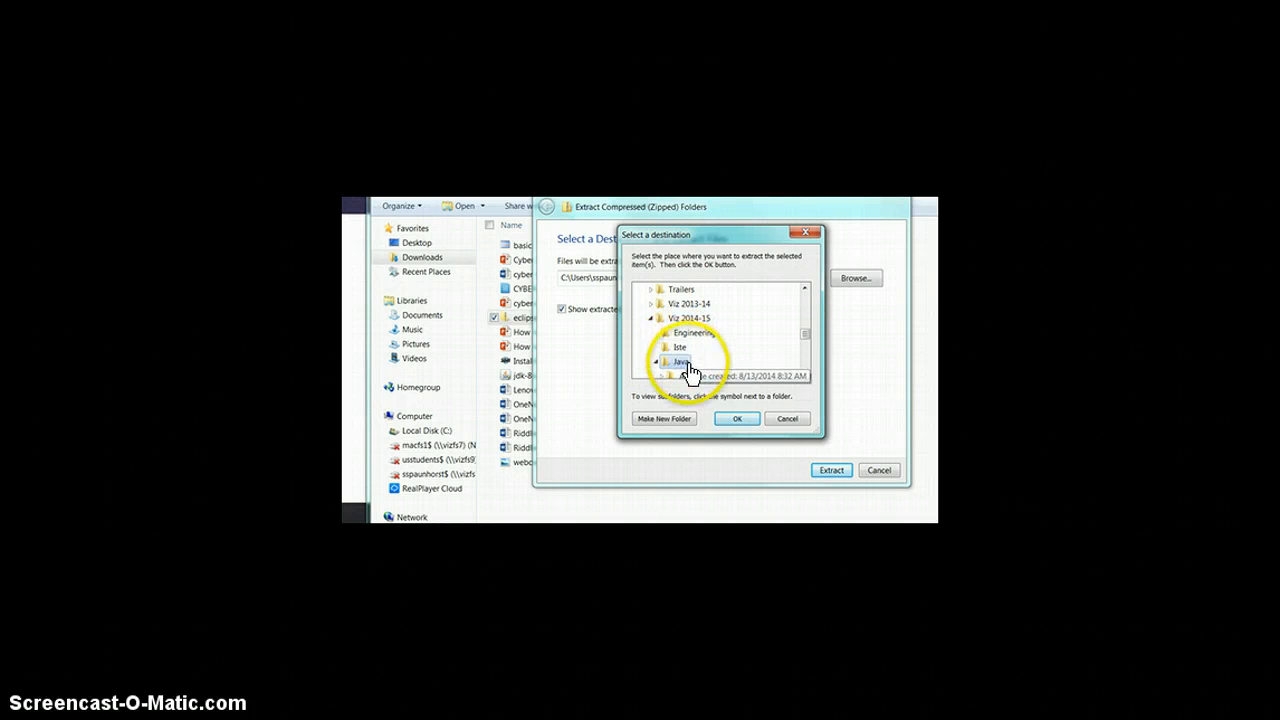
left_click(805, 372)
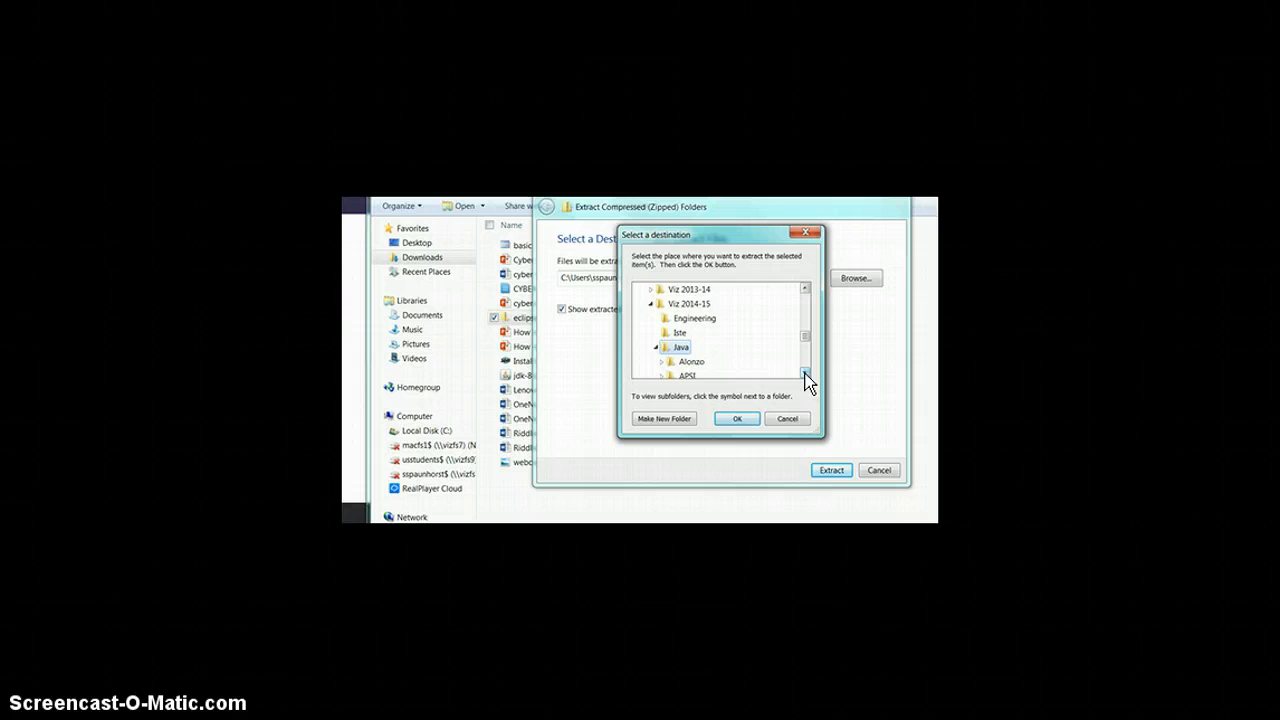
left_click(805, 372)
left_click(805, 372)
left_click(805, 372)
left_click(805, 372)
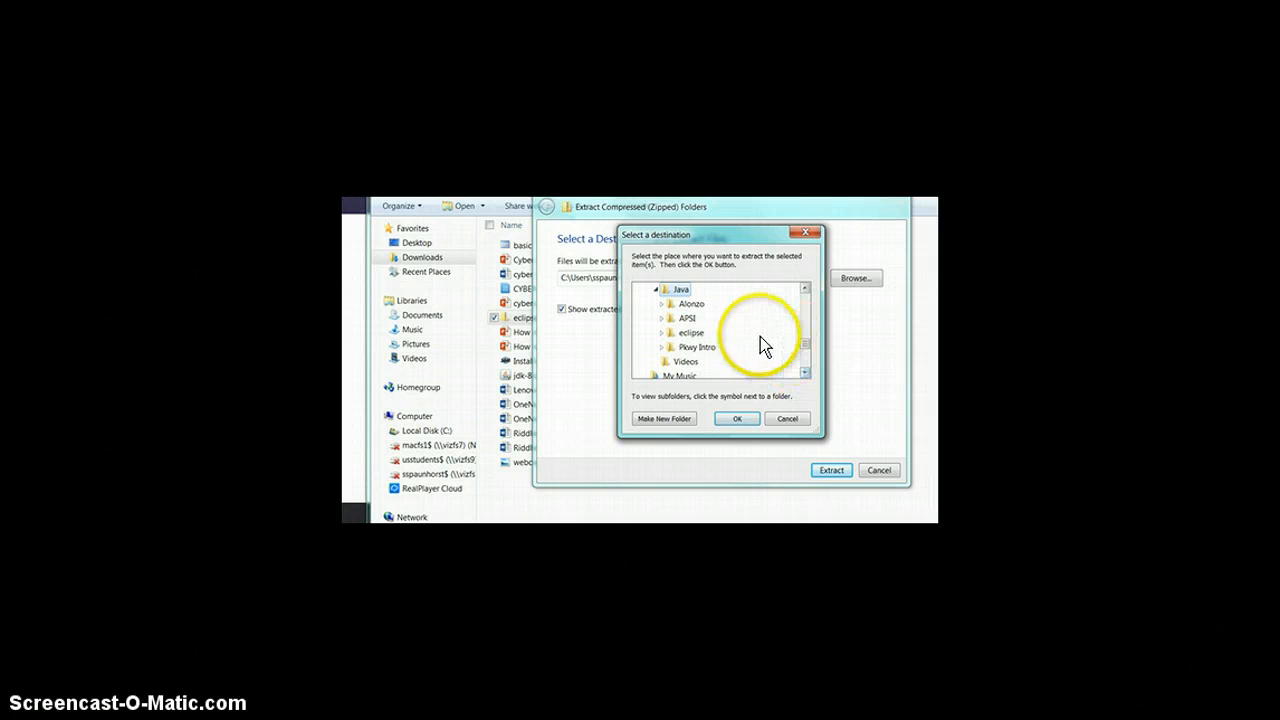
left_click(694, 340)
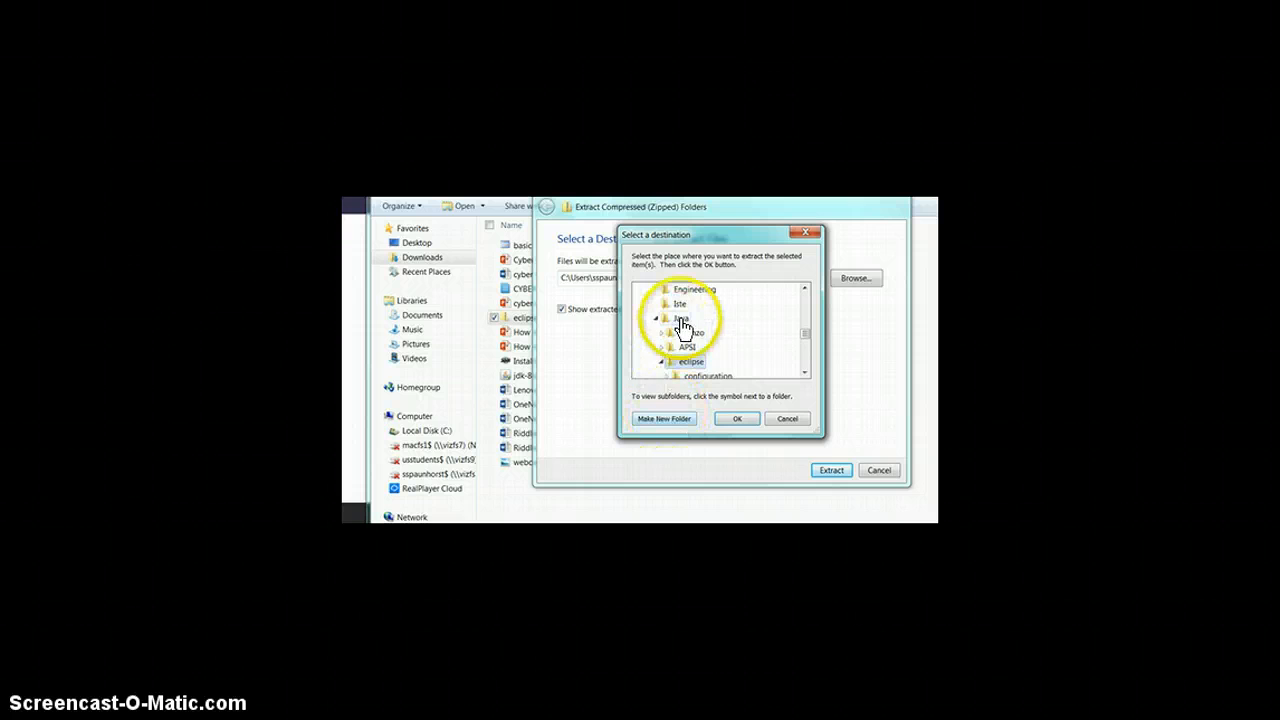
left_click(681, 318)
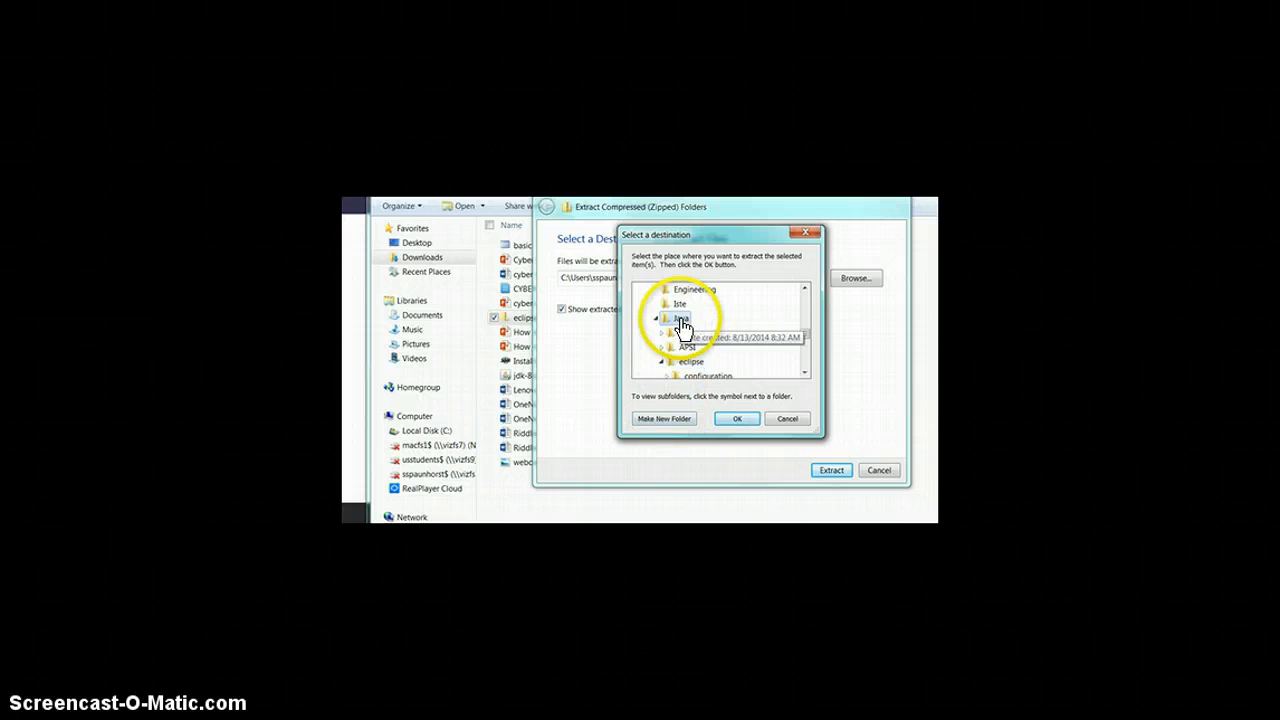
- Create a destination folder named eclipse inside Java, merge it with the existing one, and extract the archive there
left_click(665, 419)
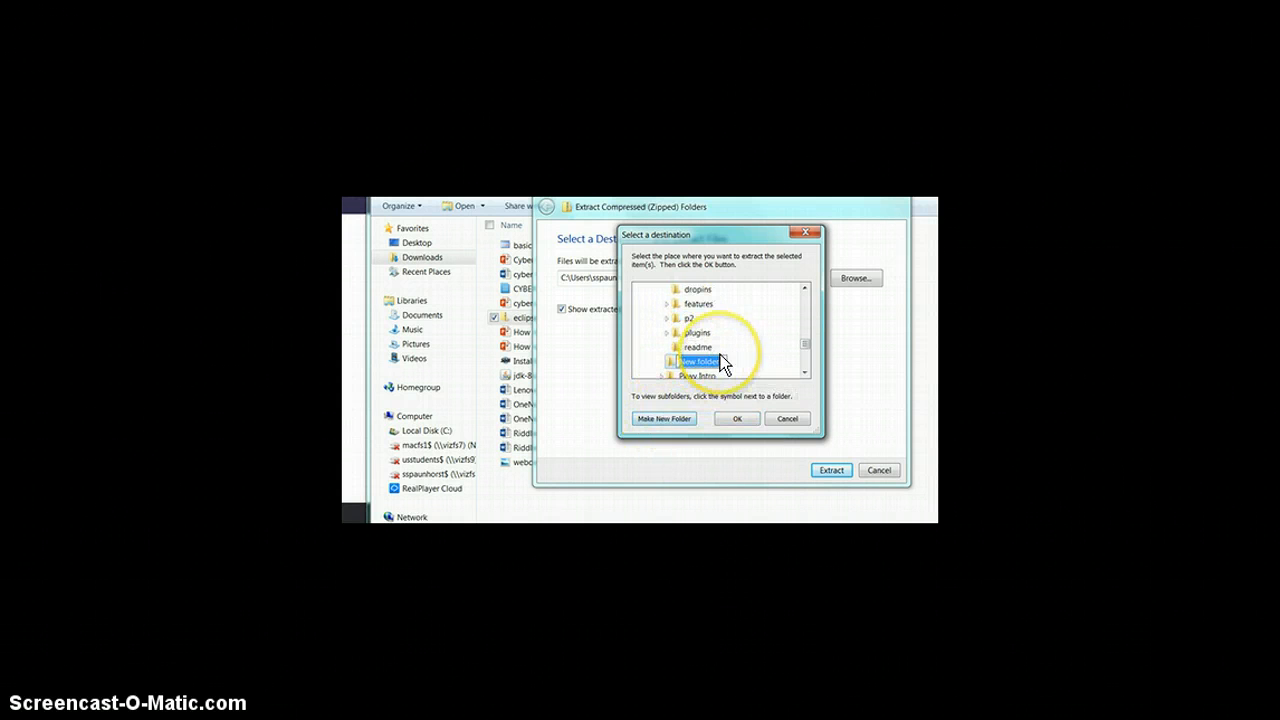
type("eclipse")
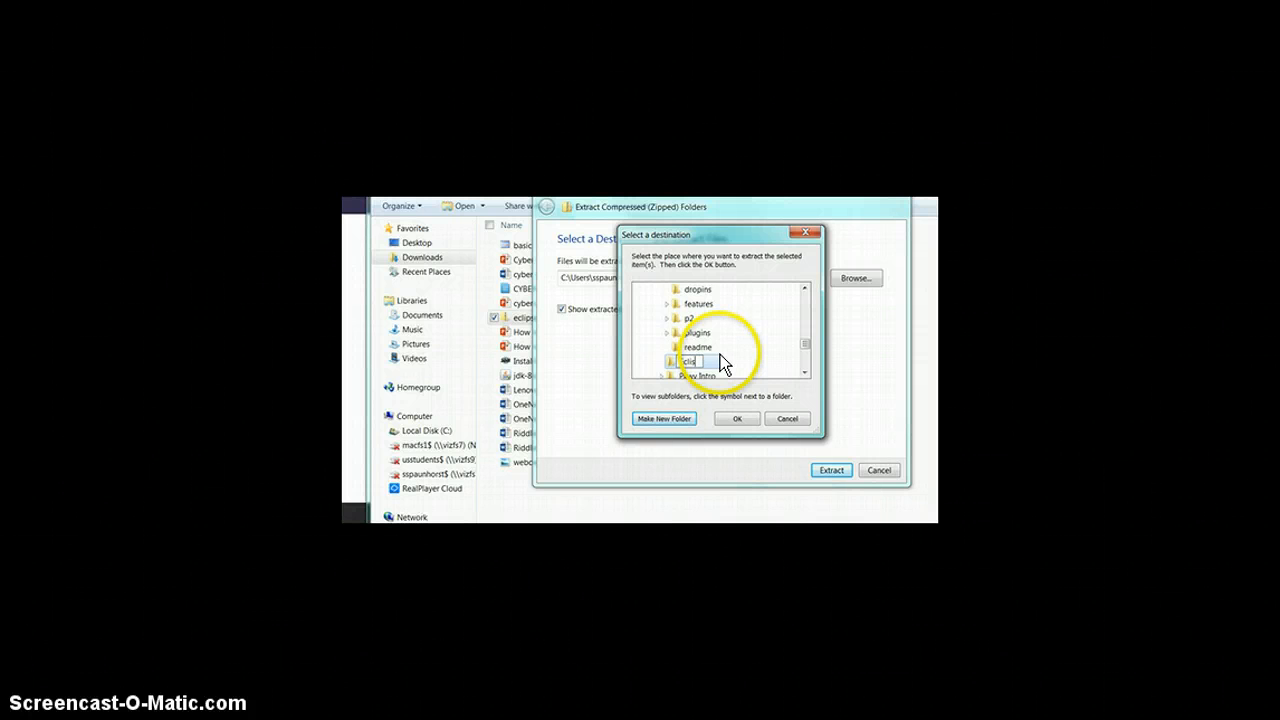
left_click(732, 419)
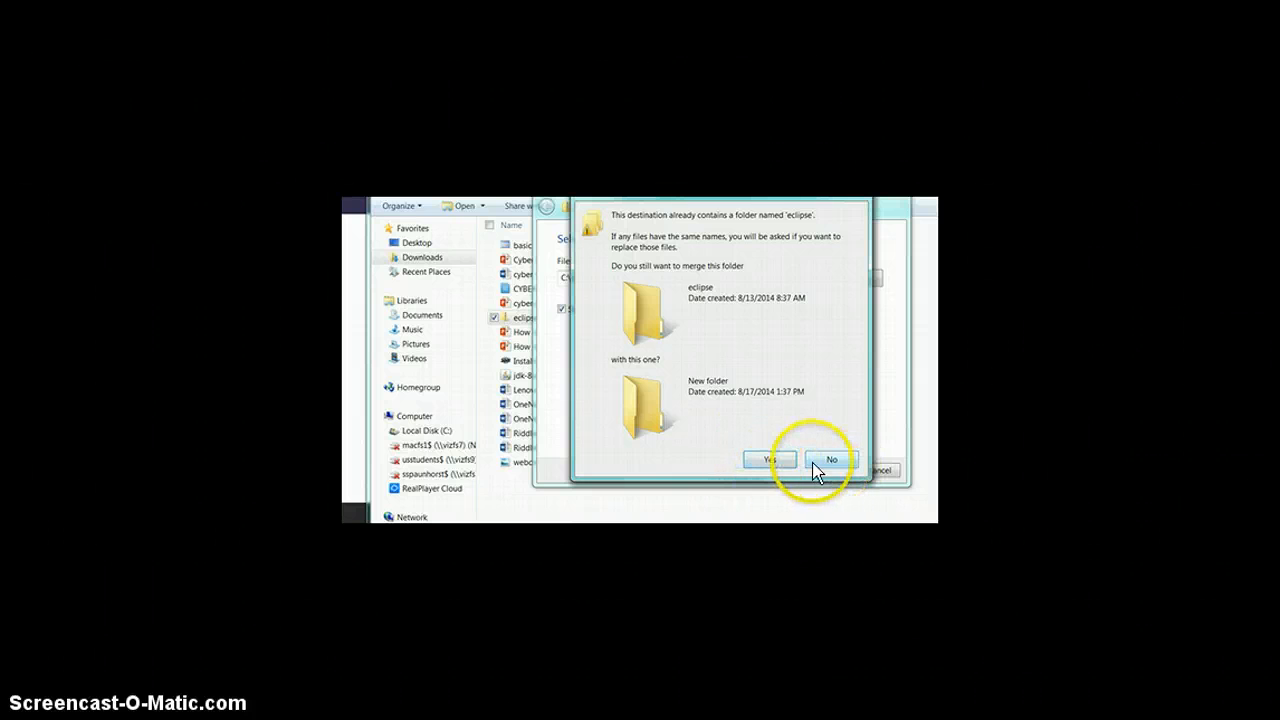
left_click(776, 462)
left_click(735, 420)
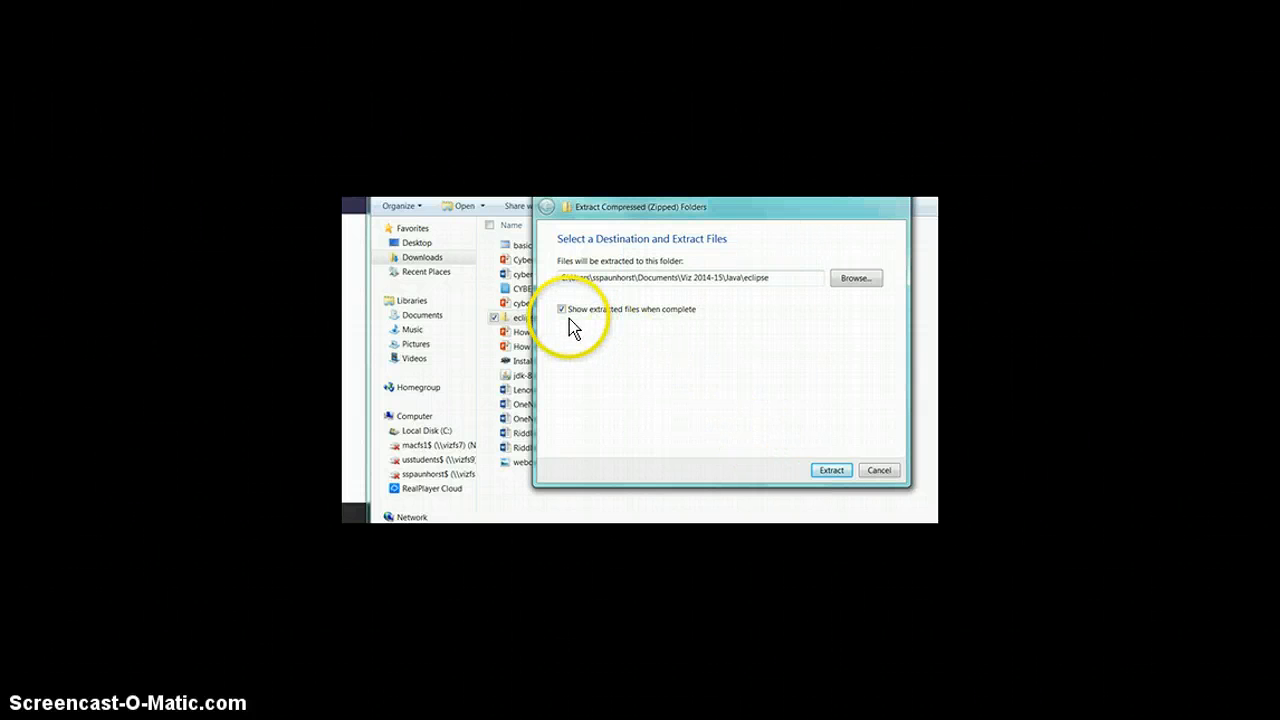
left_click(830, 472)
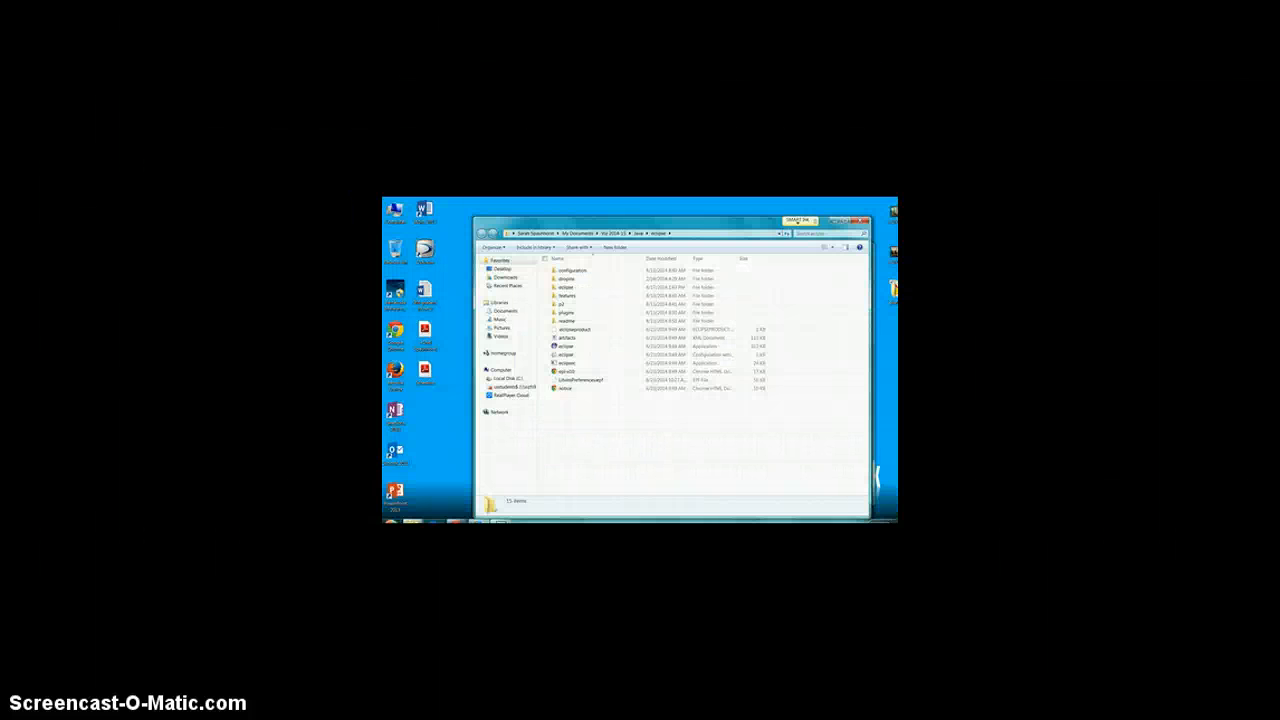
- Pin the eclipse application to the taskbar and create a desktop shortcut for it
right_click(565, 355)
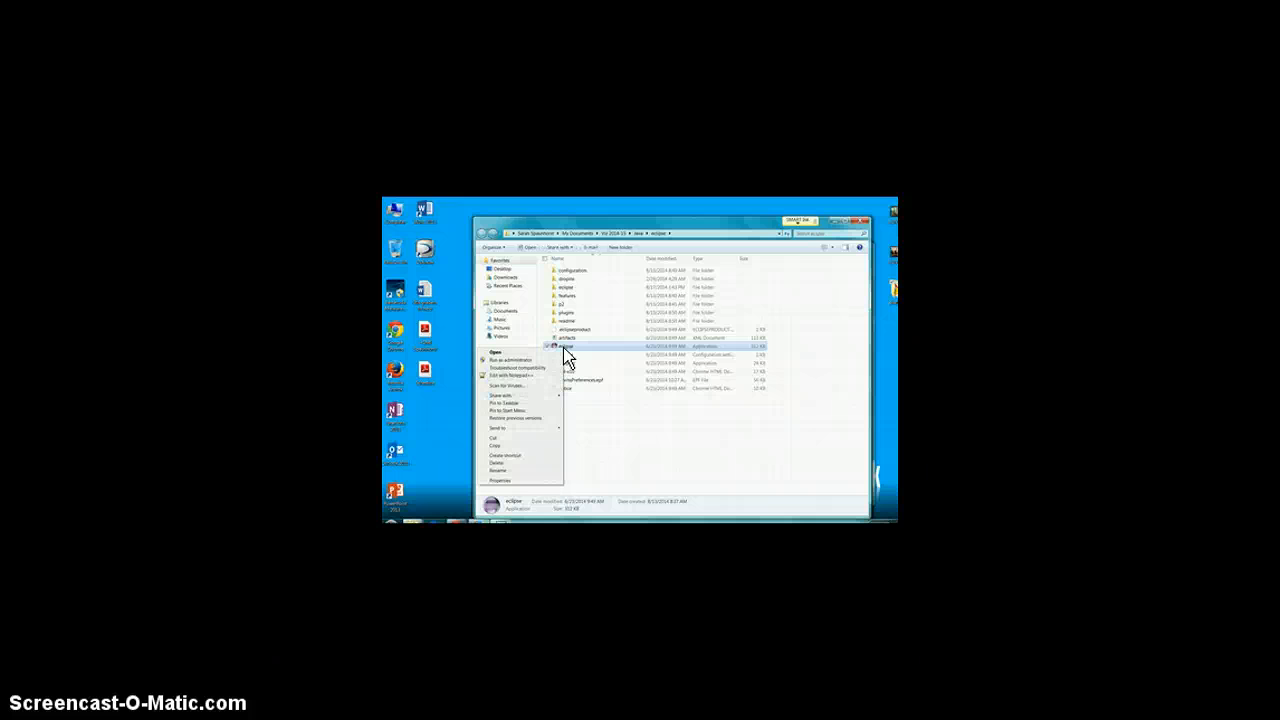
left_click(528, 406)
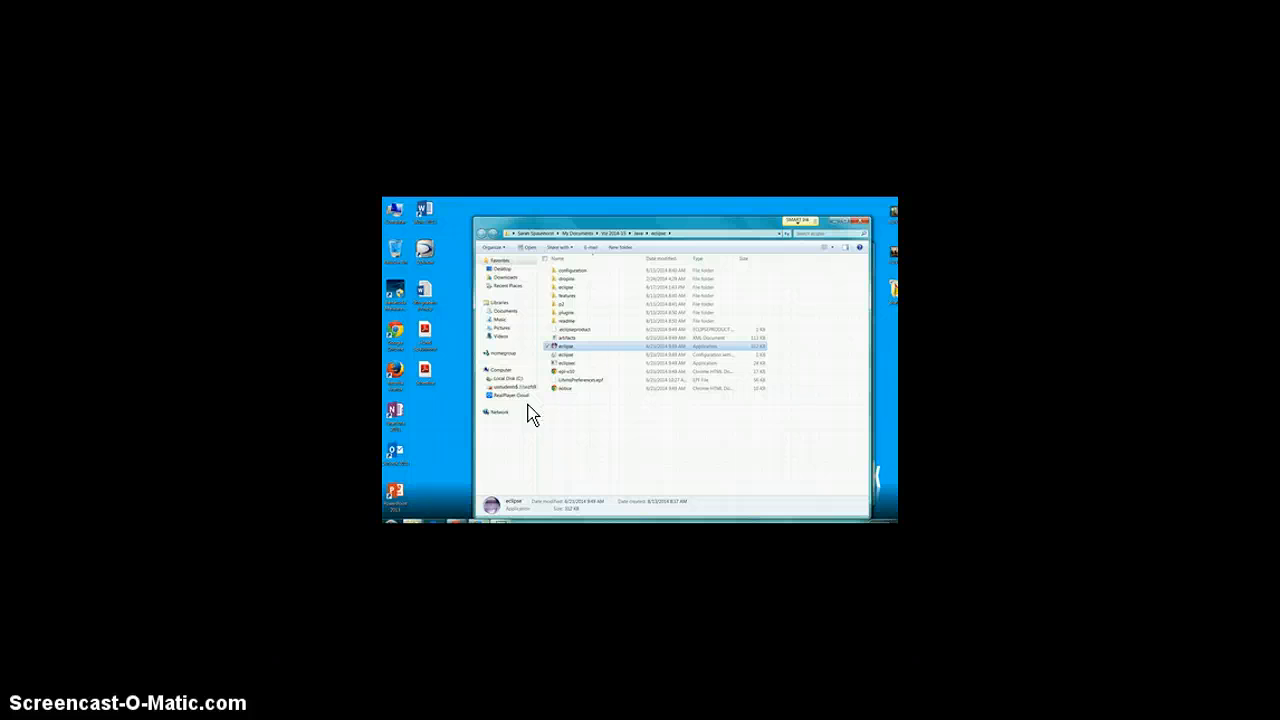
right_click(560, 348)
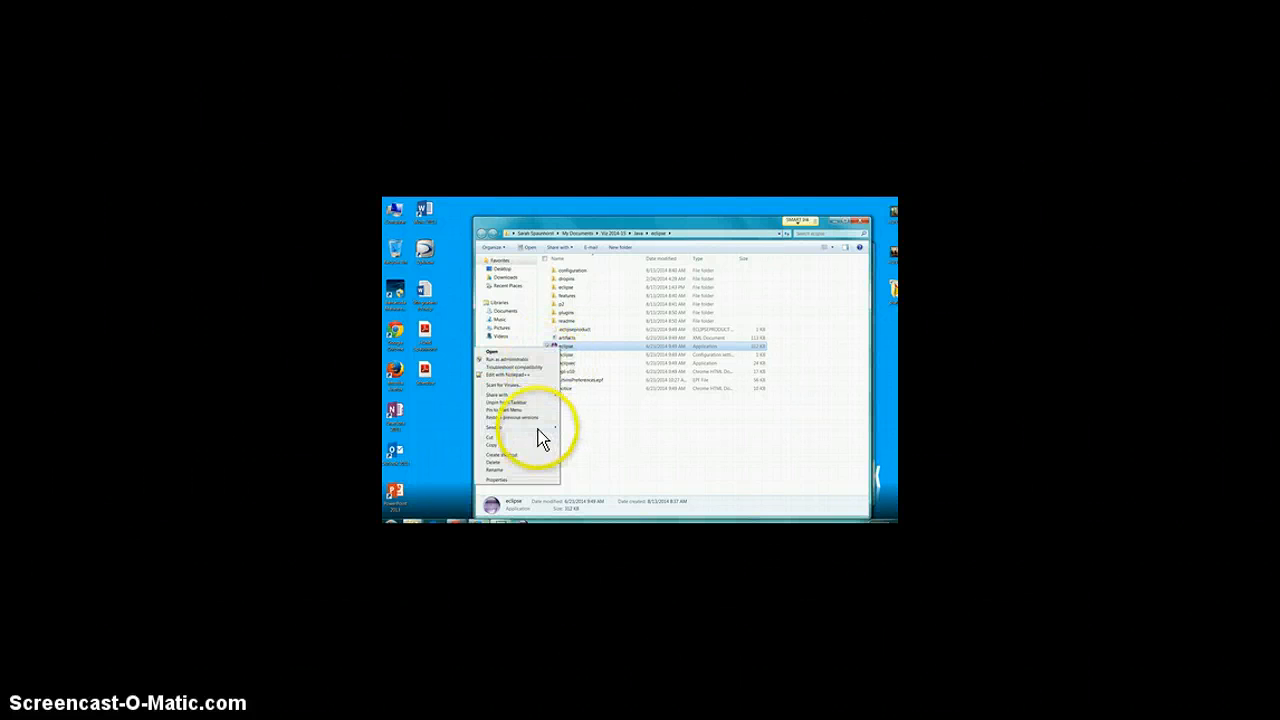
mouse_move(538, 438)
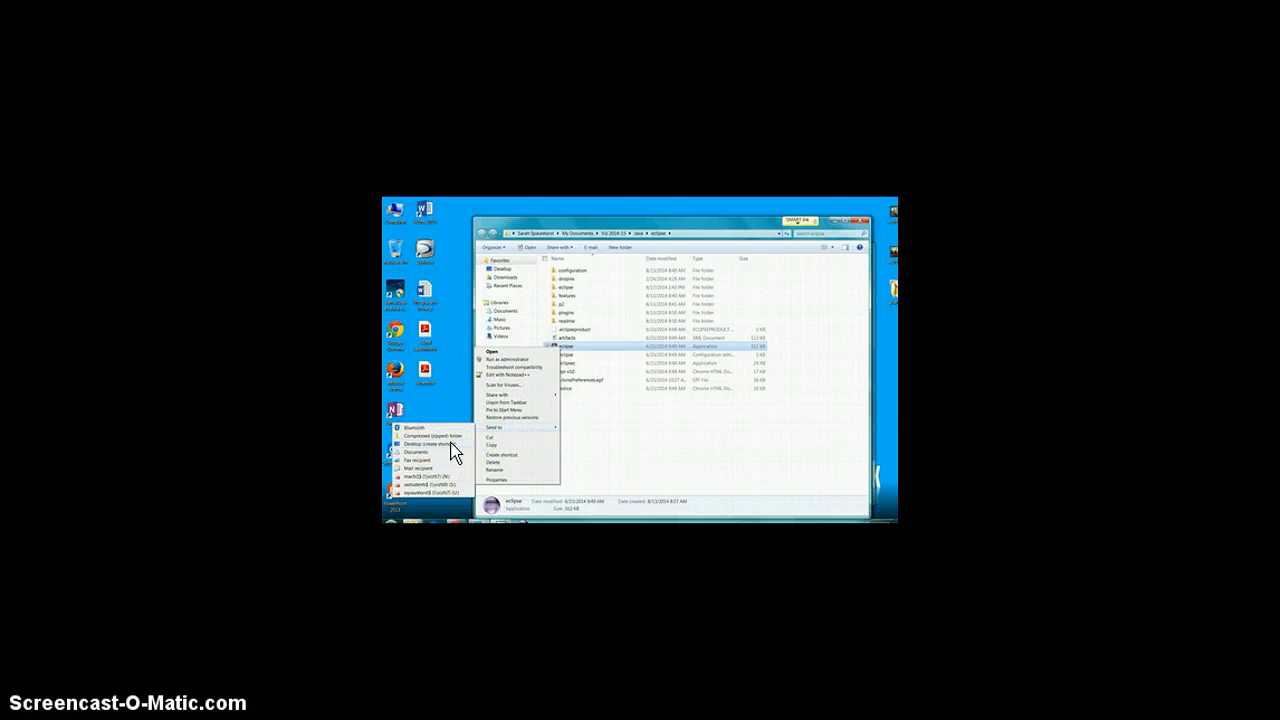
left_click(451, 443)
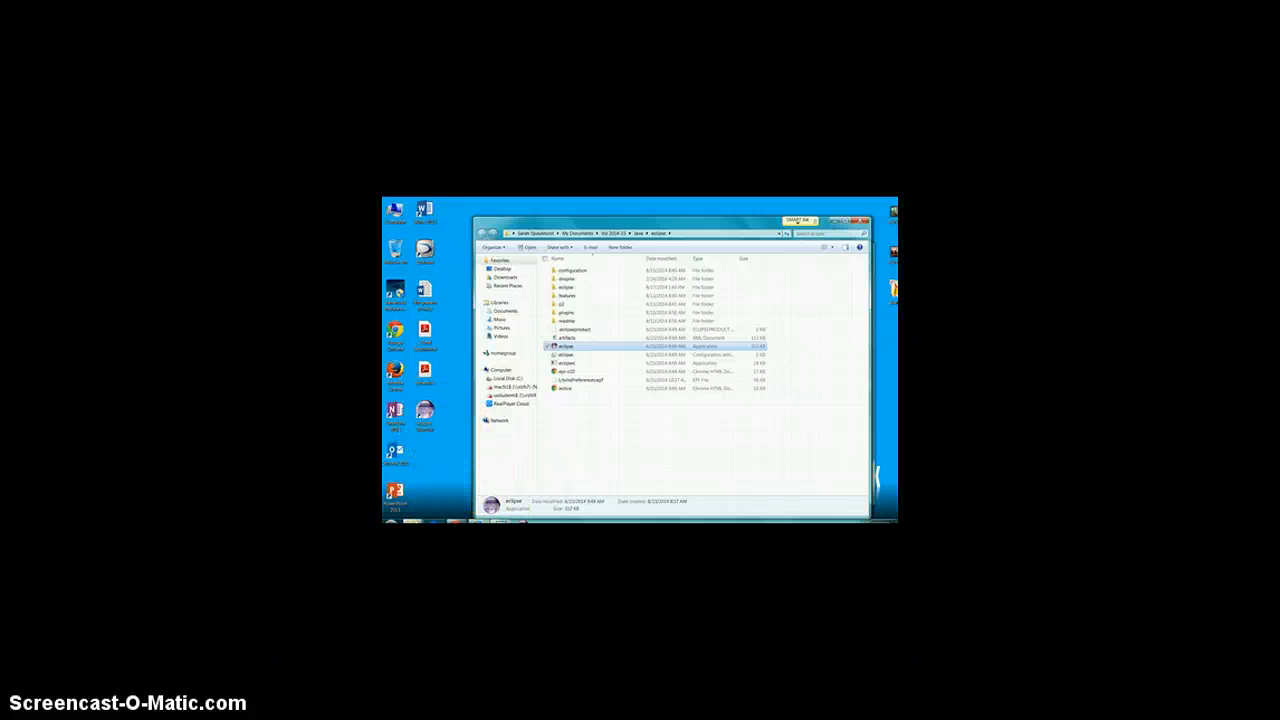
- Close the three open folder windows to reveal the desktop
left_click(860, 221)
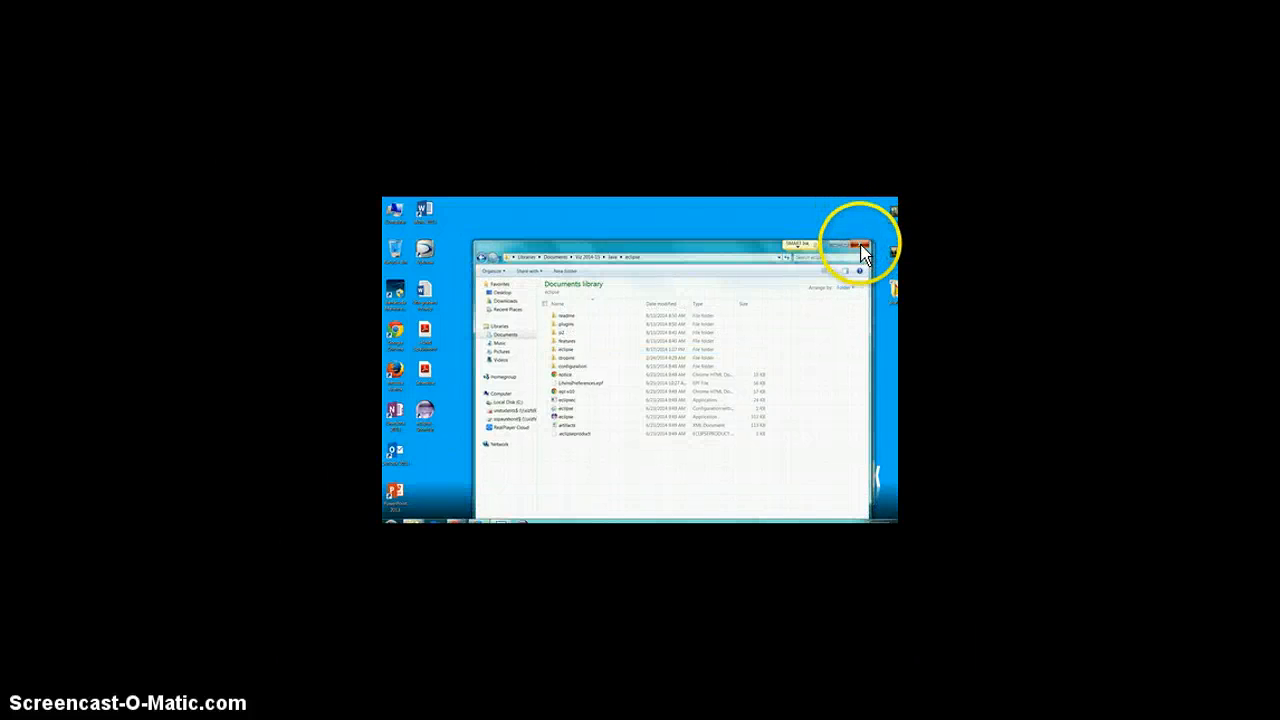
left_click(865, 256)
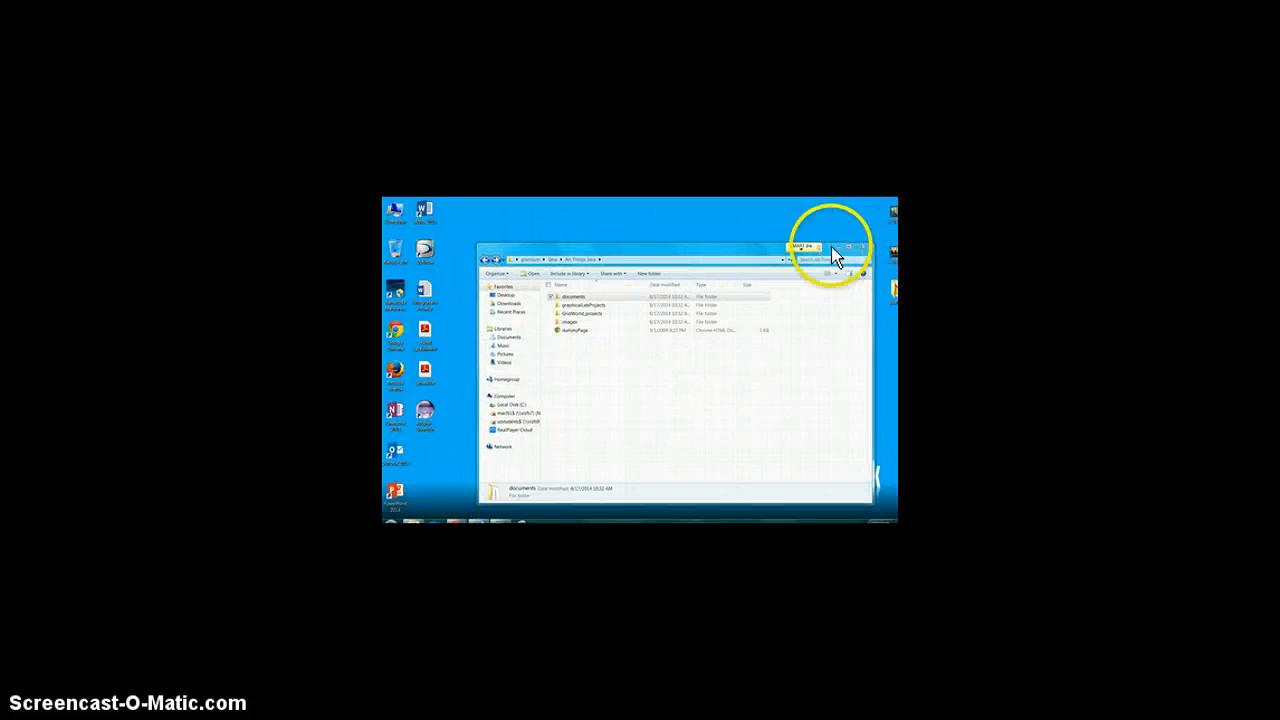
left_click(862, 246)
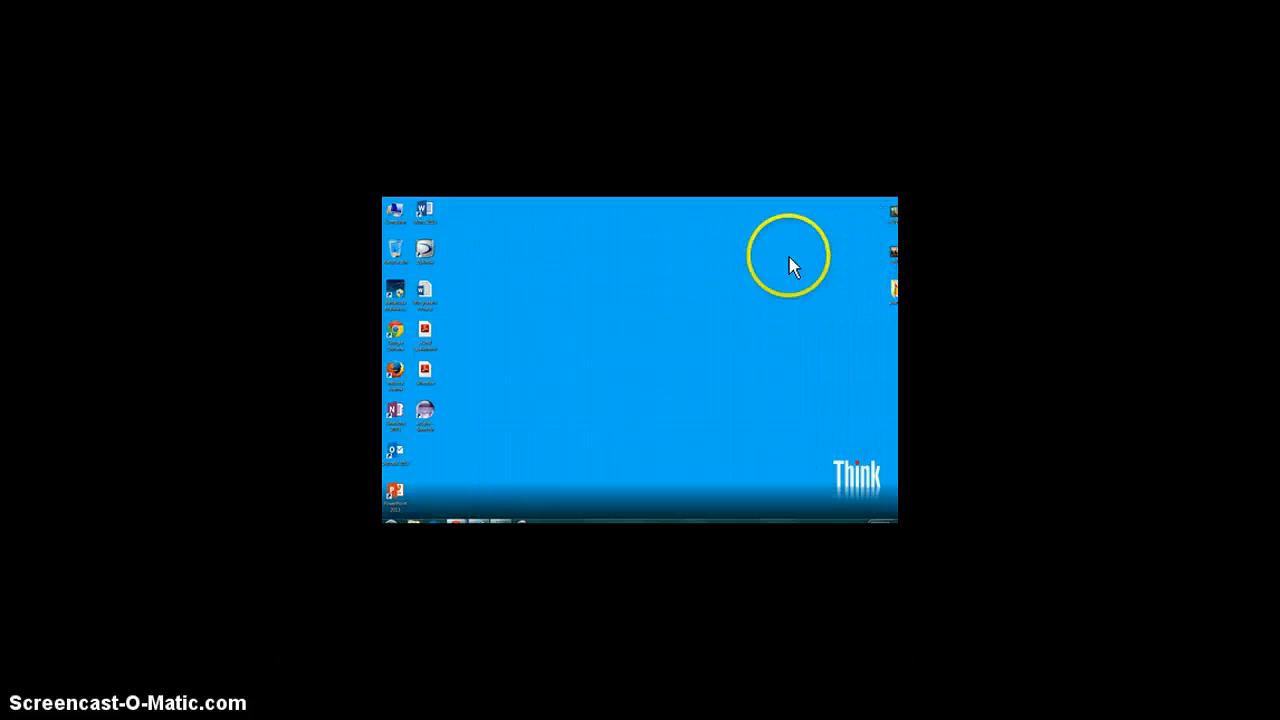
- Launch Eclipse from its desktop shortcut, allow the unverified application to run, and close the Welcome page
double_click(424, 412)
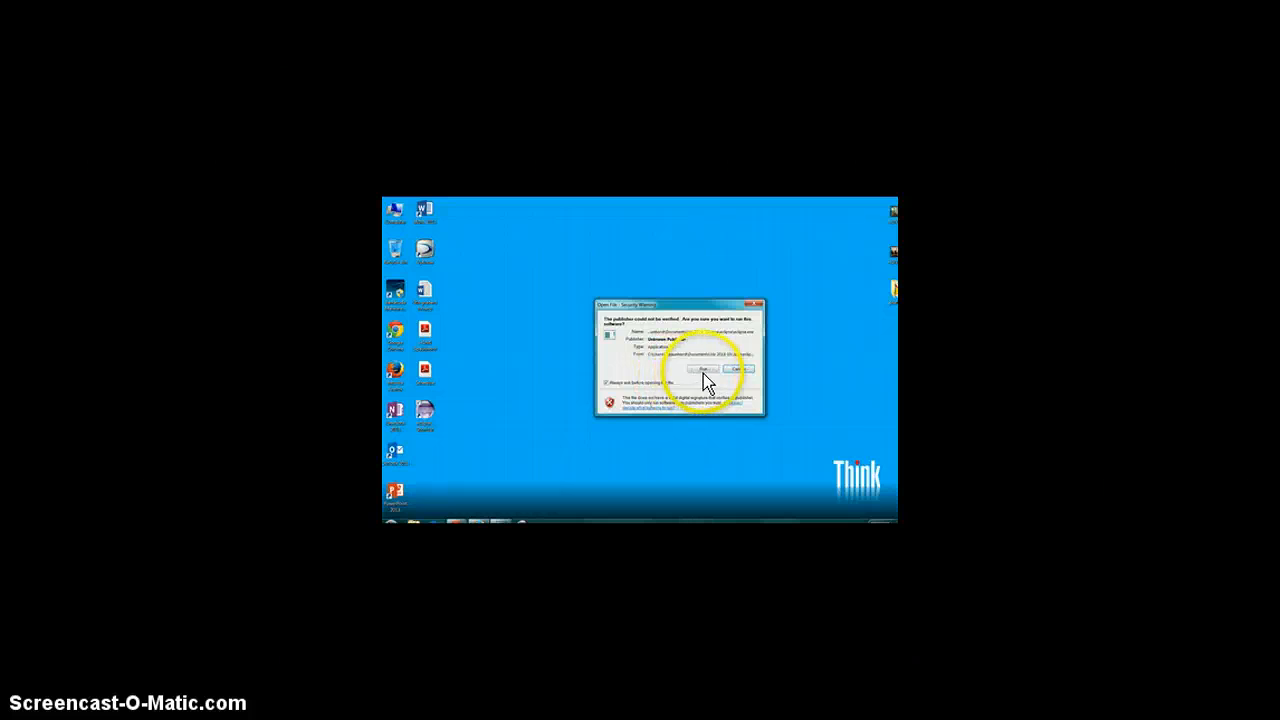
left_click(703, 371)
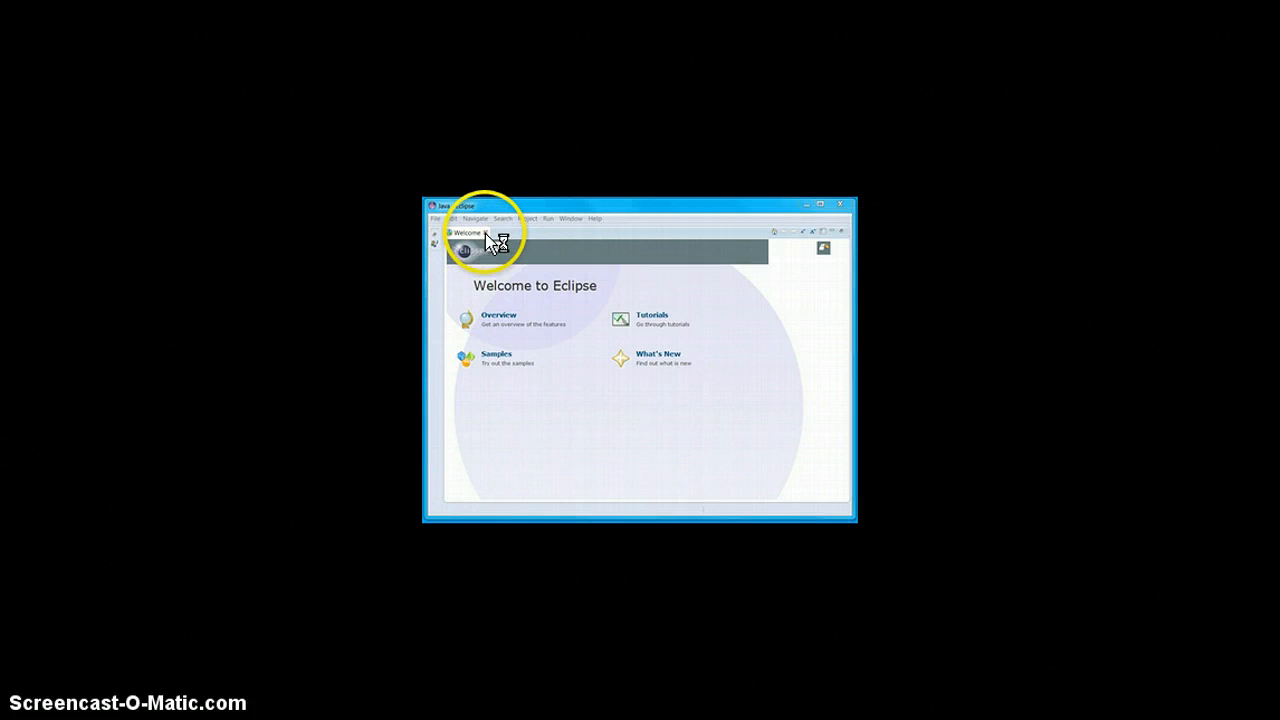
left_click(485, 233)
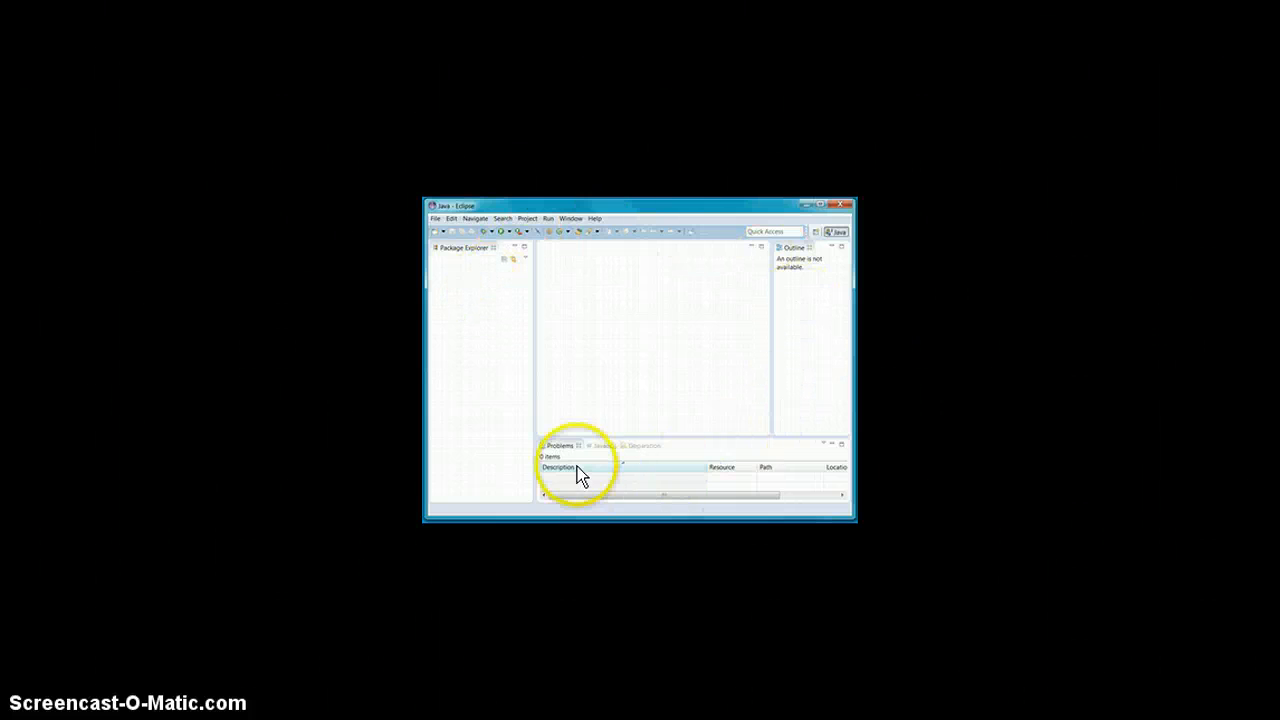
- Create a new Java project named PreChapter1 with the default location, JRE and layout settings
left_click(435, 219)
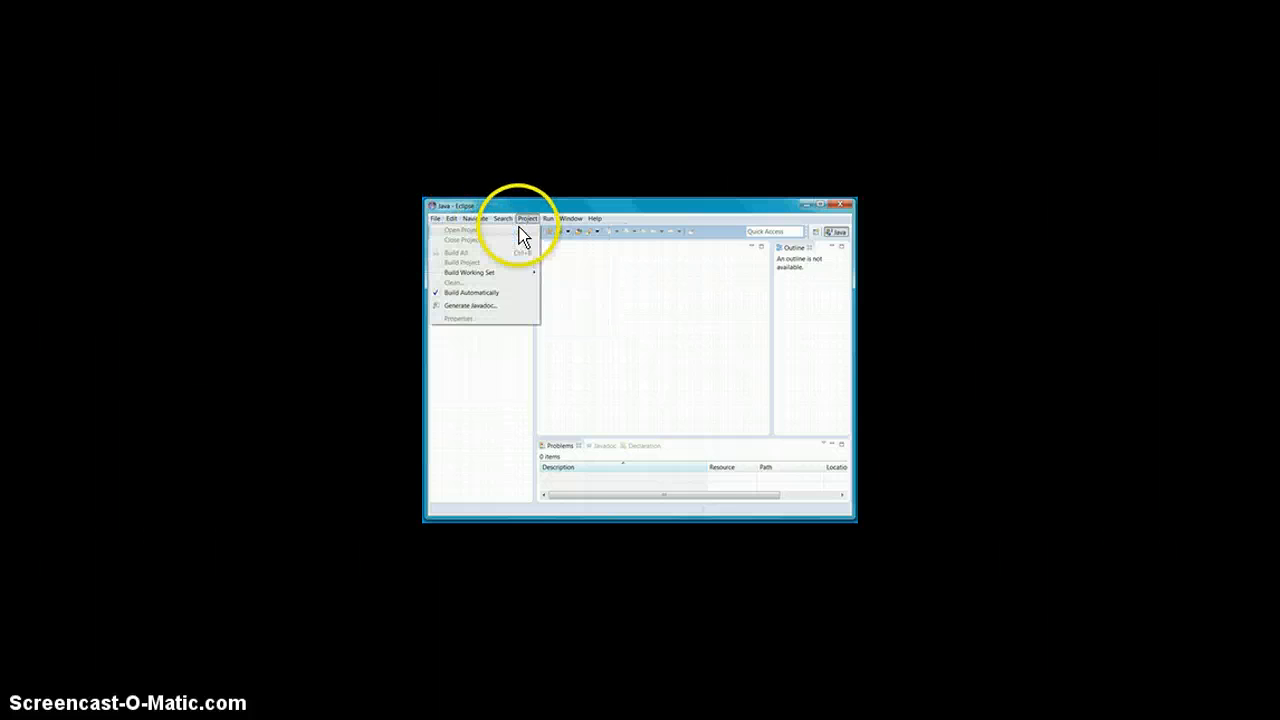
mouse_move(510, 235)
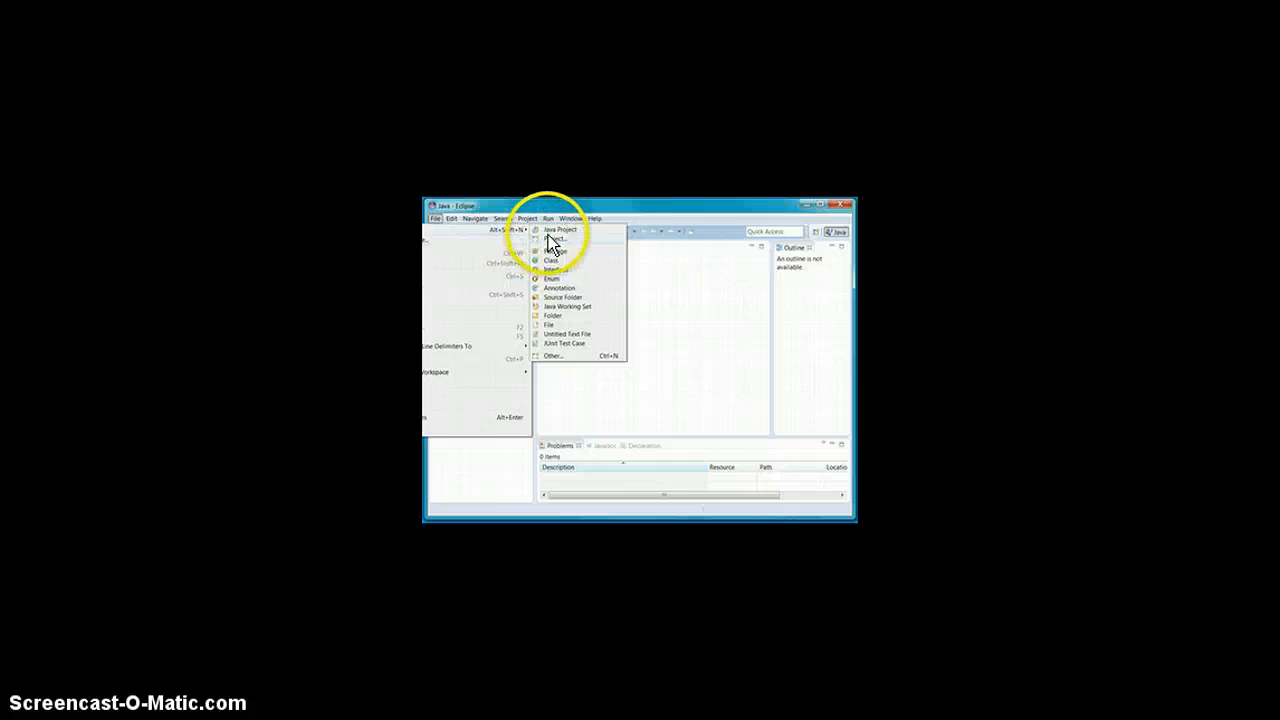
left_click(550, 232)
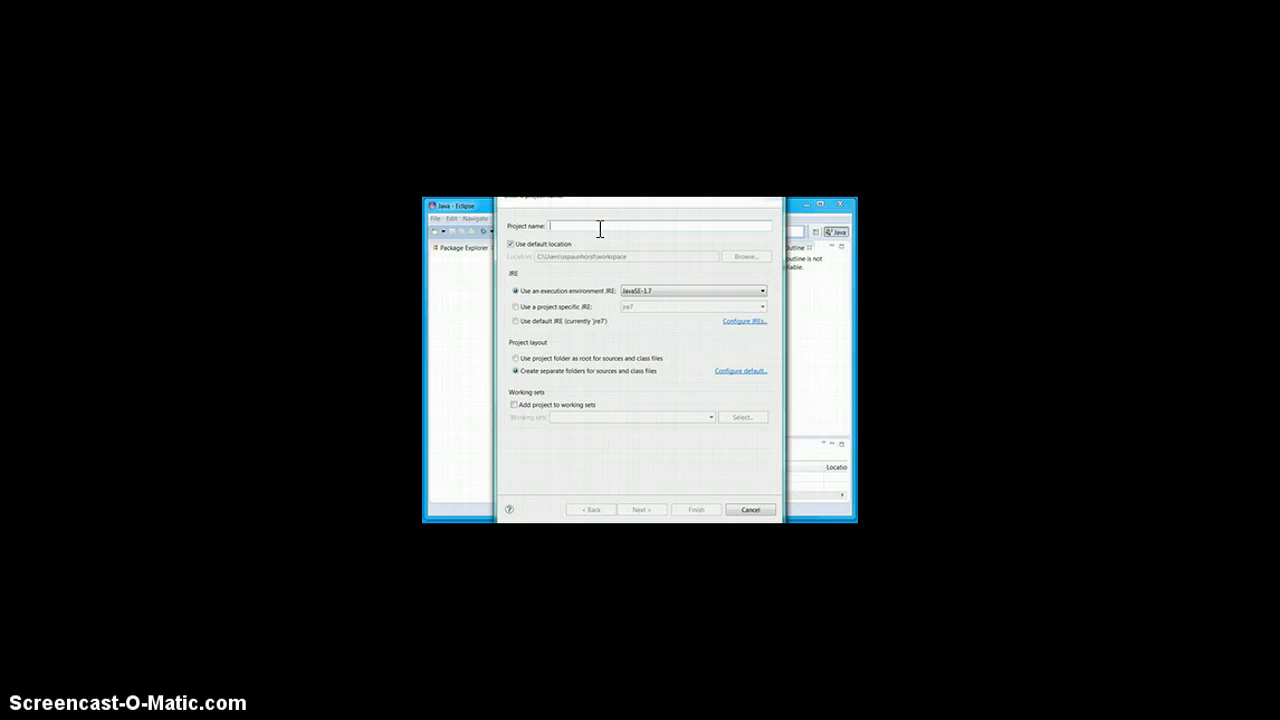
type("Pr")
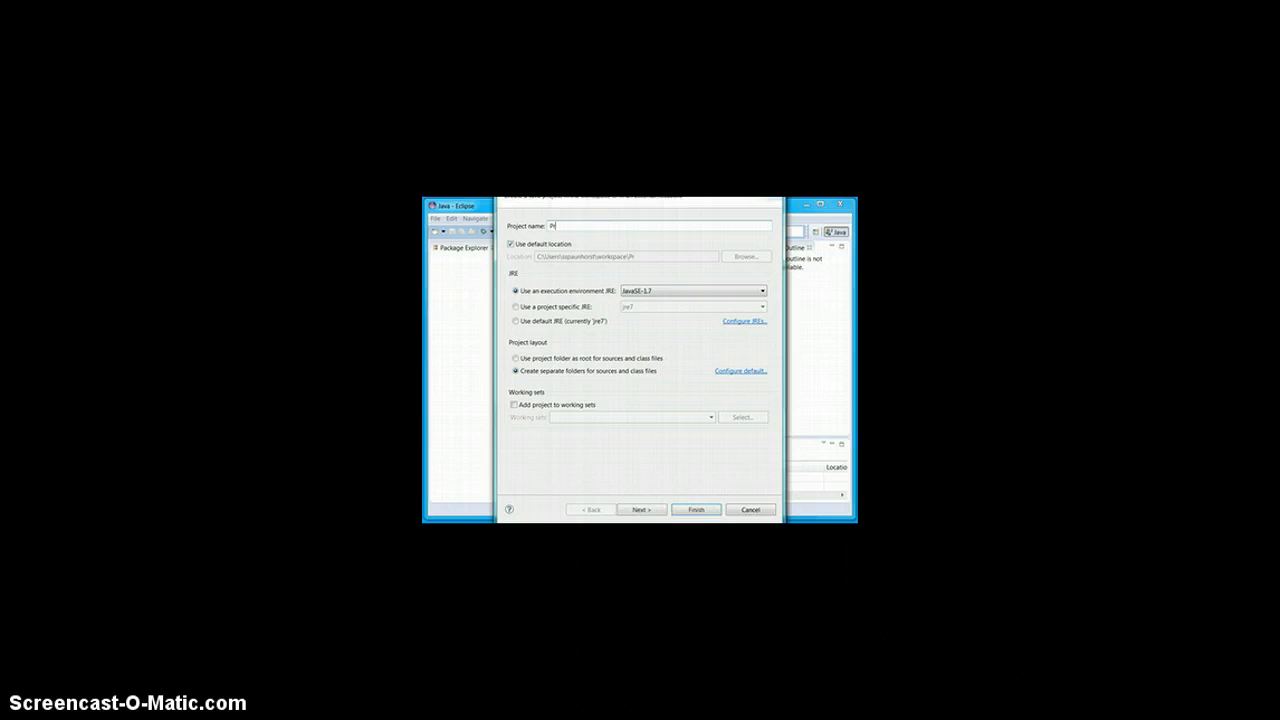
type("eChapter1")
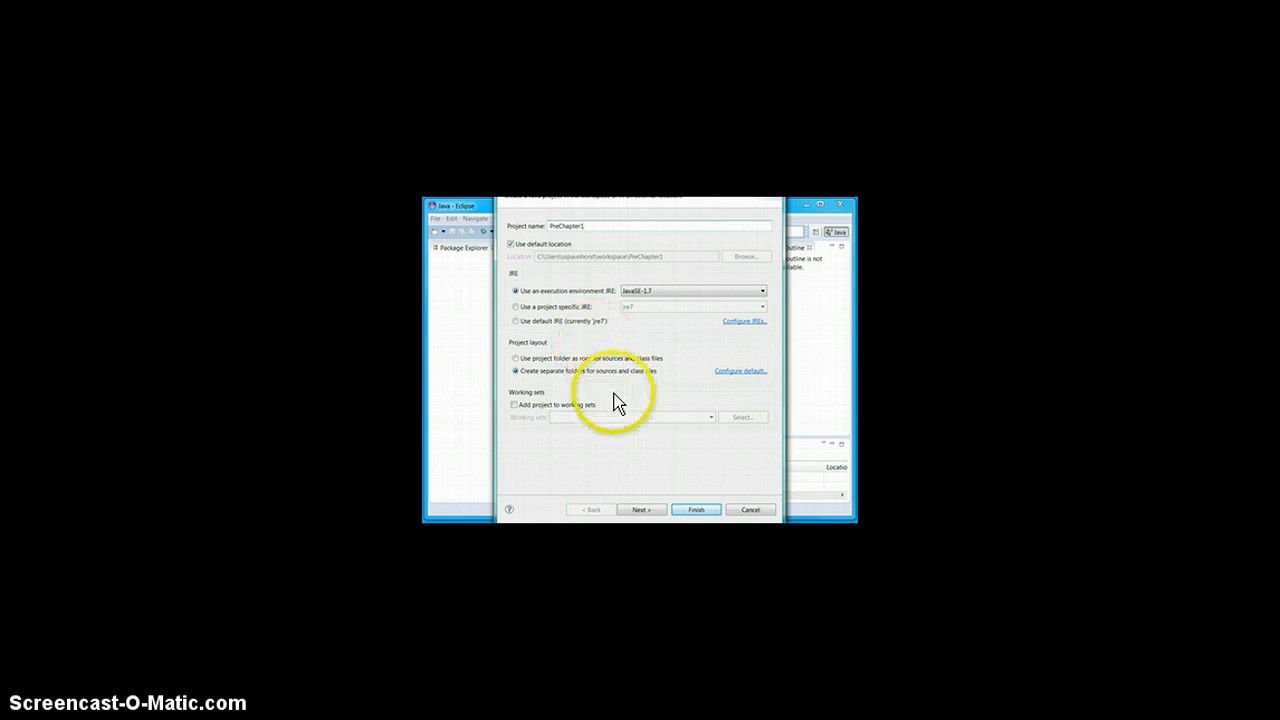
left_click(691, 512)
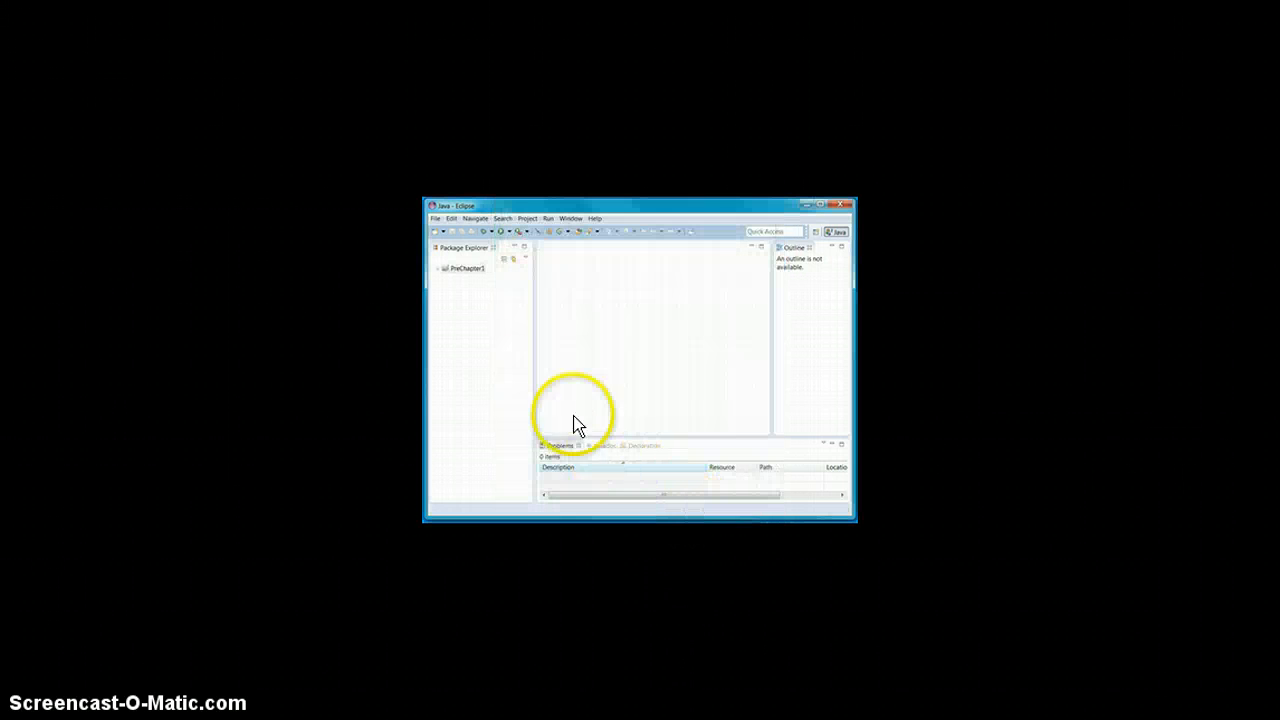
- Create a public Java class named FirstPractice in the src folder of the PreChapter1 project
left_click(437, 270)
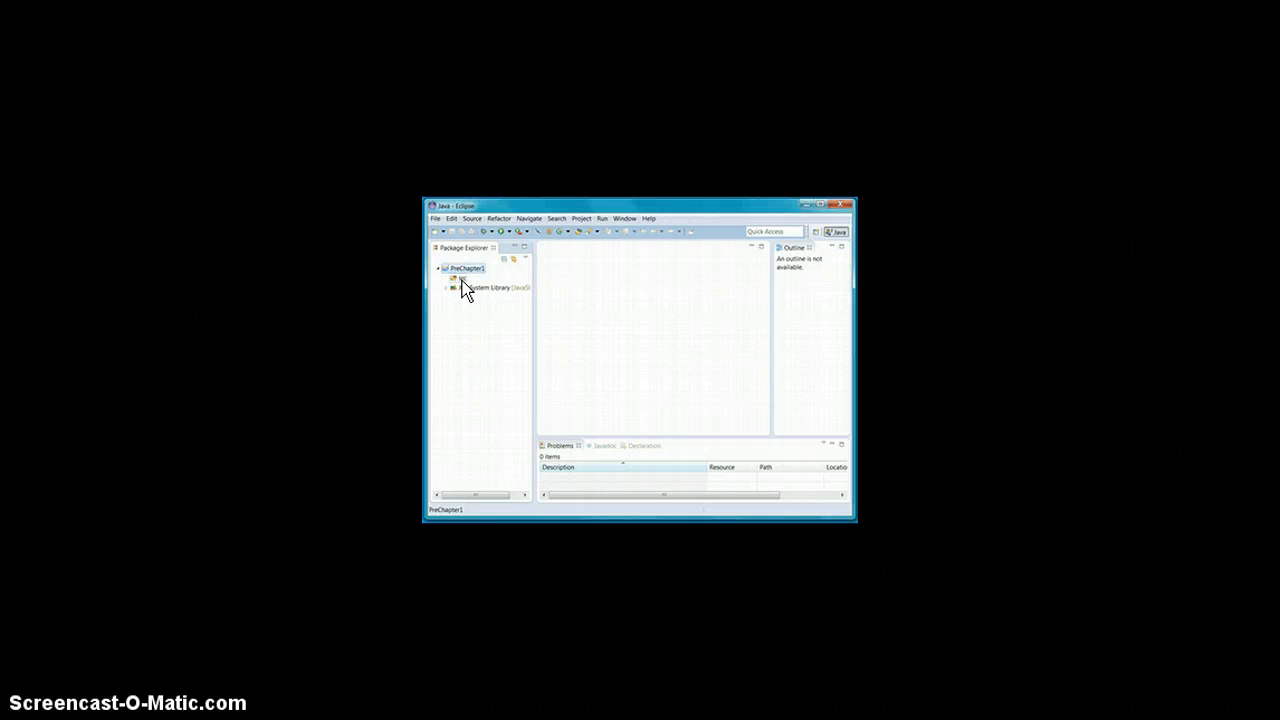
left_click(462, 281)
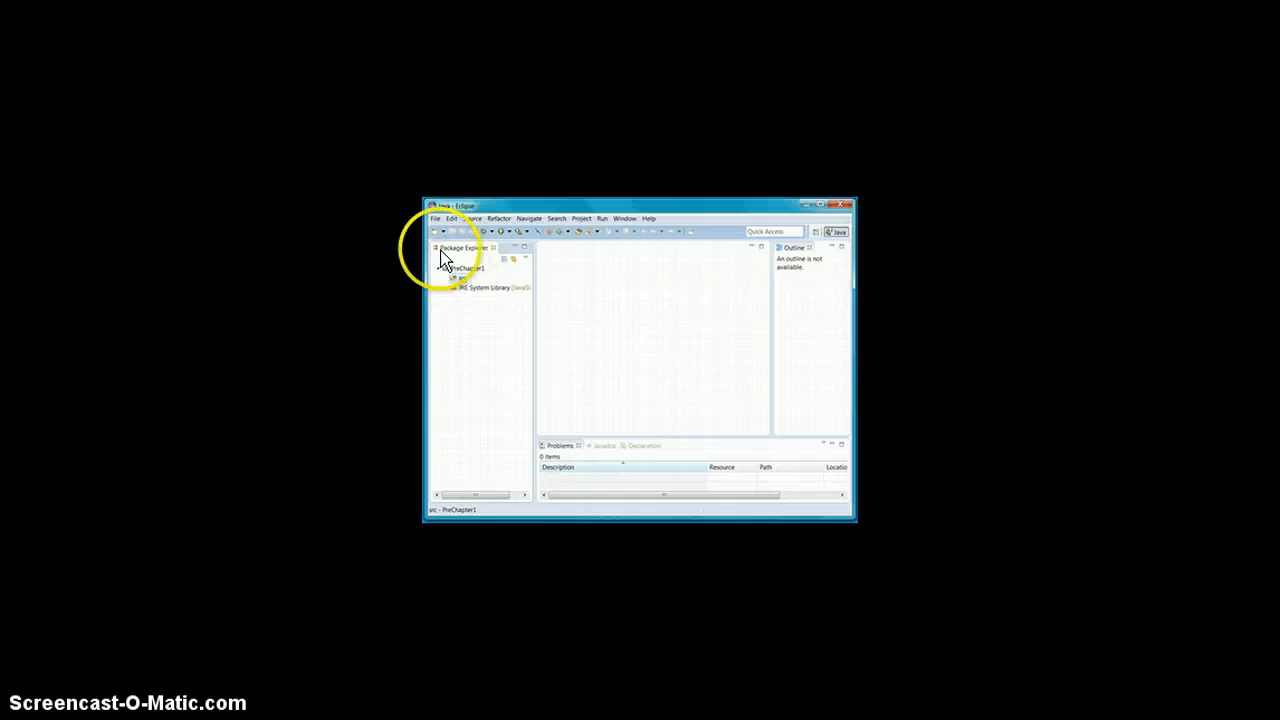
left_click(433, 221)
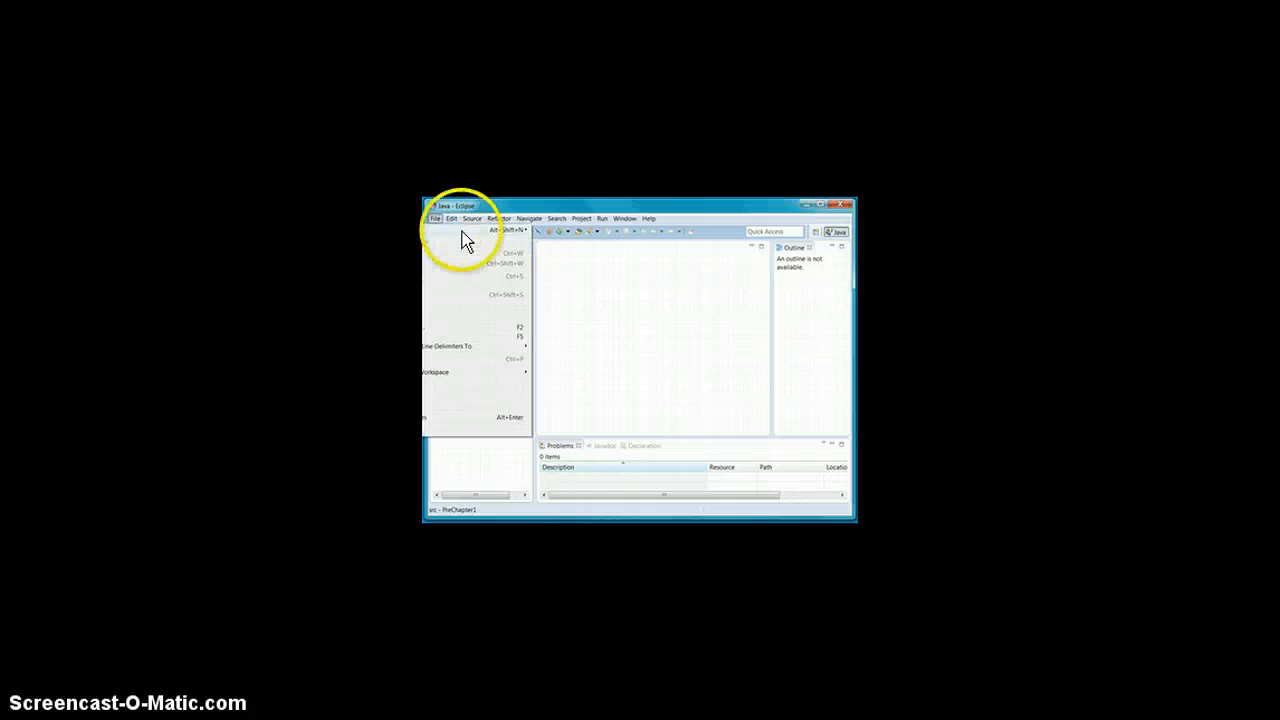
mouse_move(485, 230)
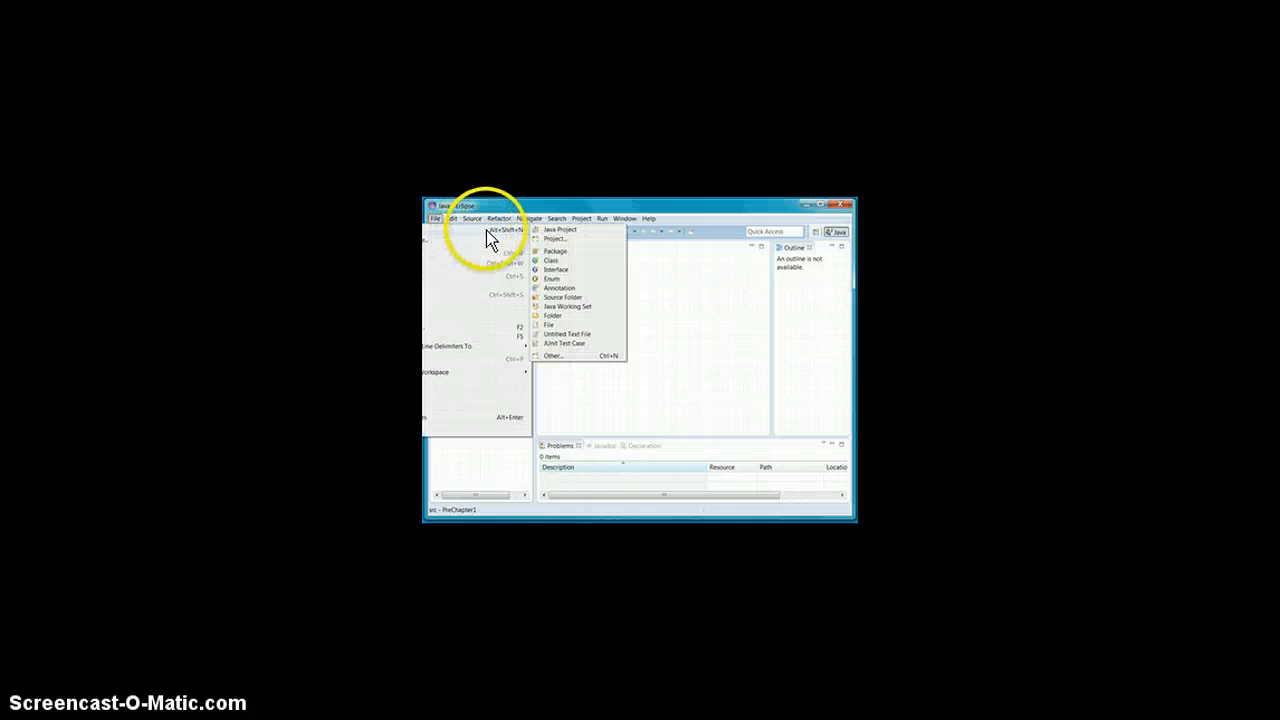
left_click(556, 262)
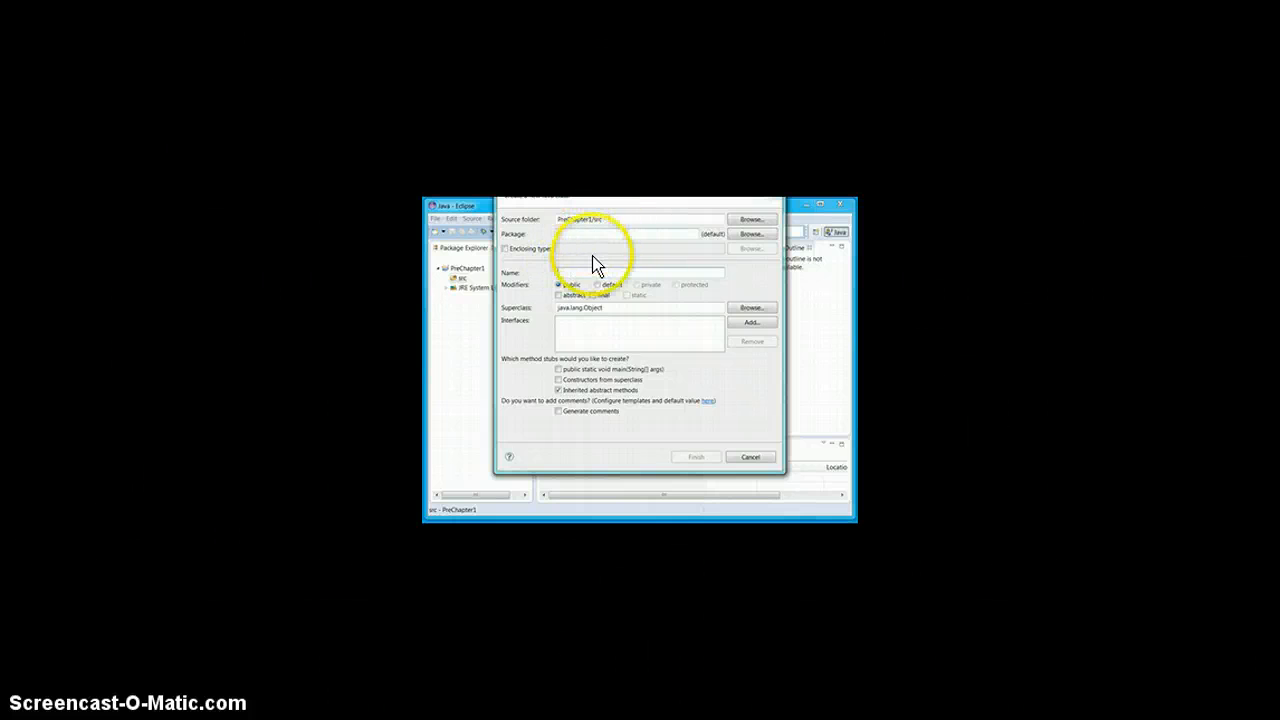
left_click(590, 275)
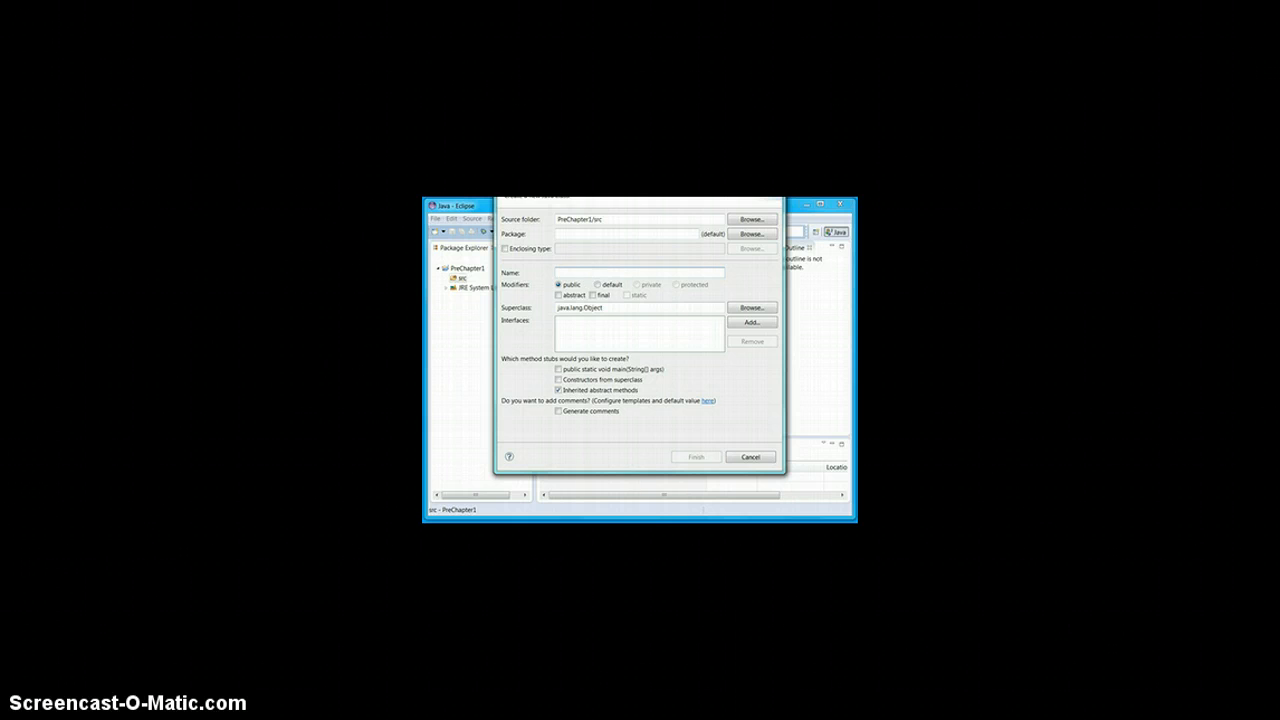
type("FarstPrac")
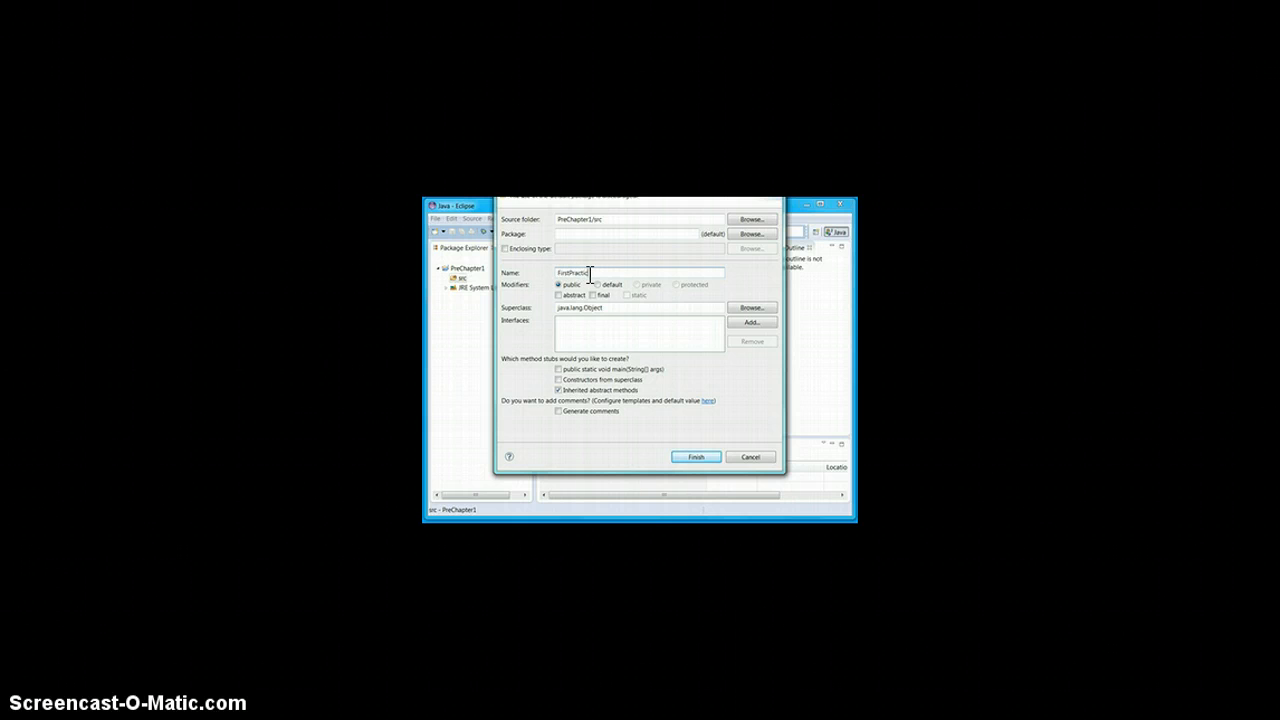
type("tice")
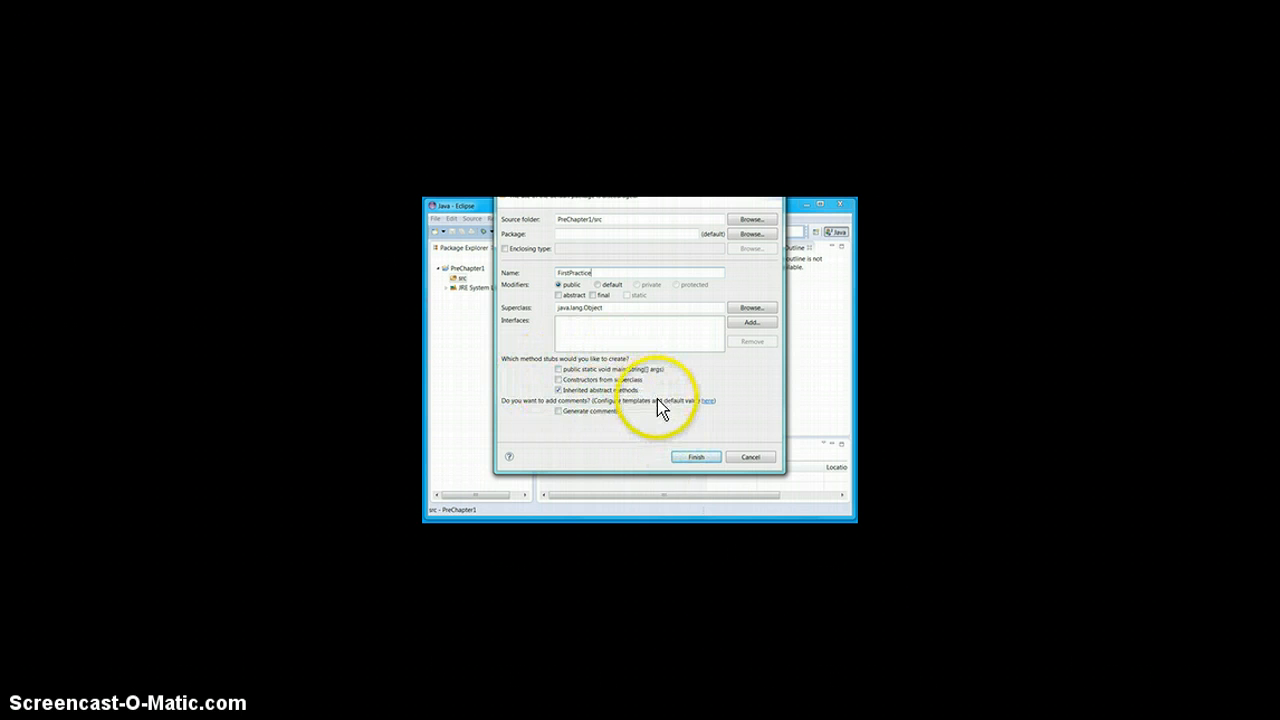
left_click(699, 457)
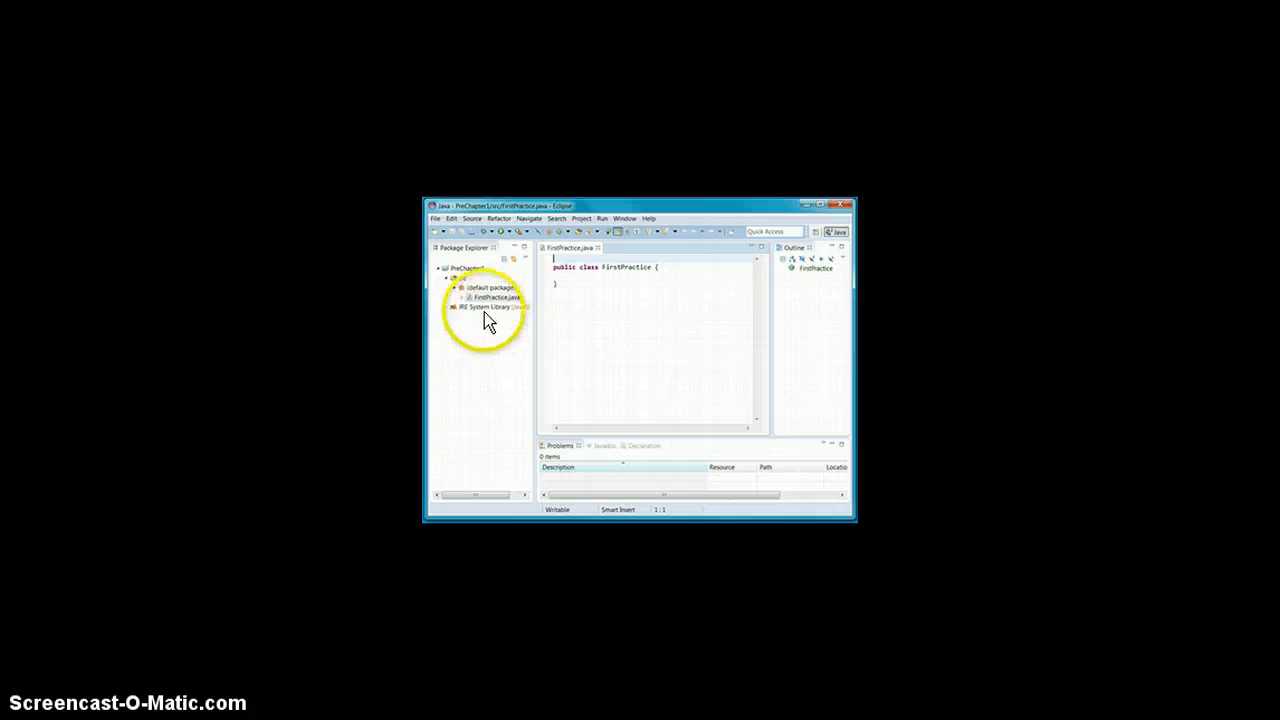
- Collapse the PreChapter1 project in the project tree
left_click(441, 268)
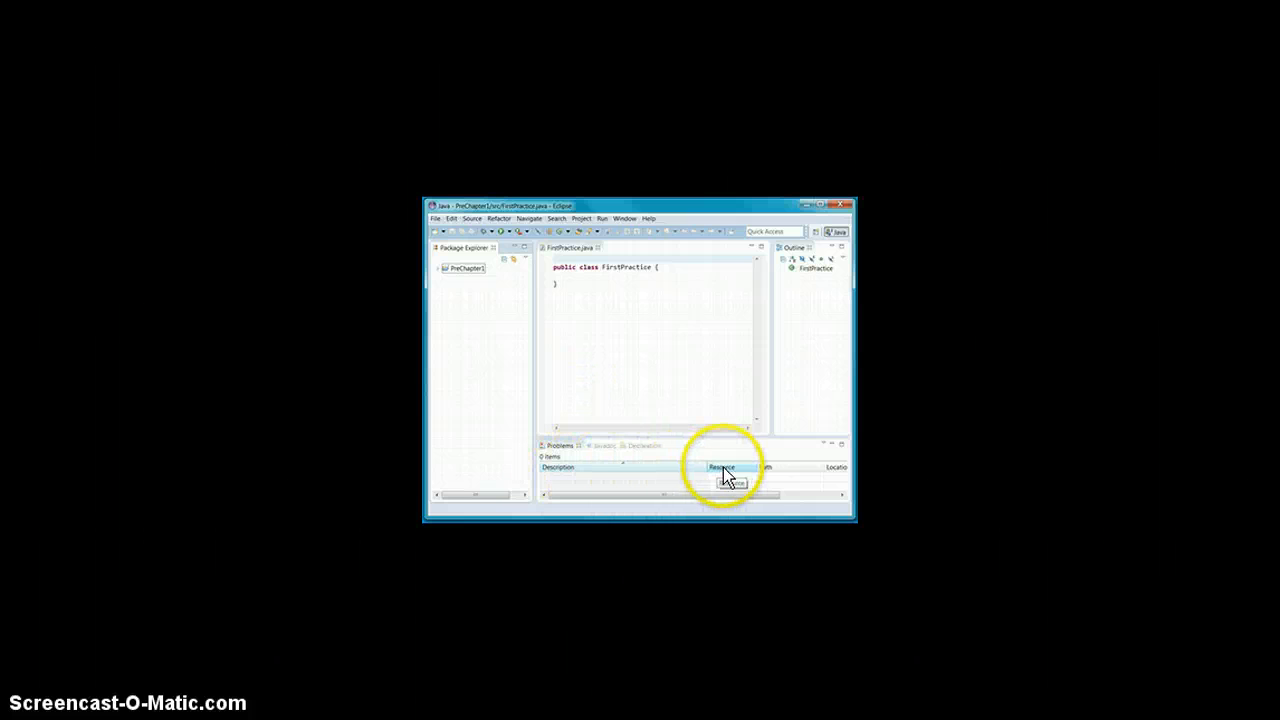
left_click(597, 289)
key("Return")
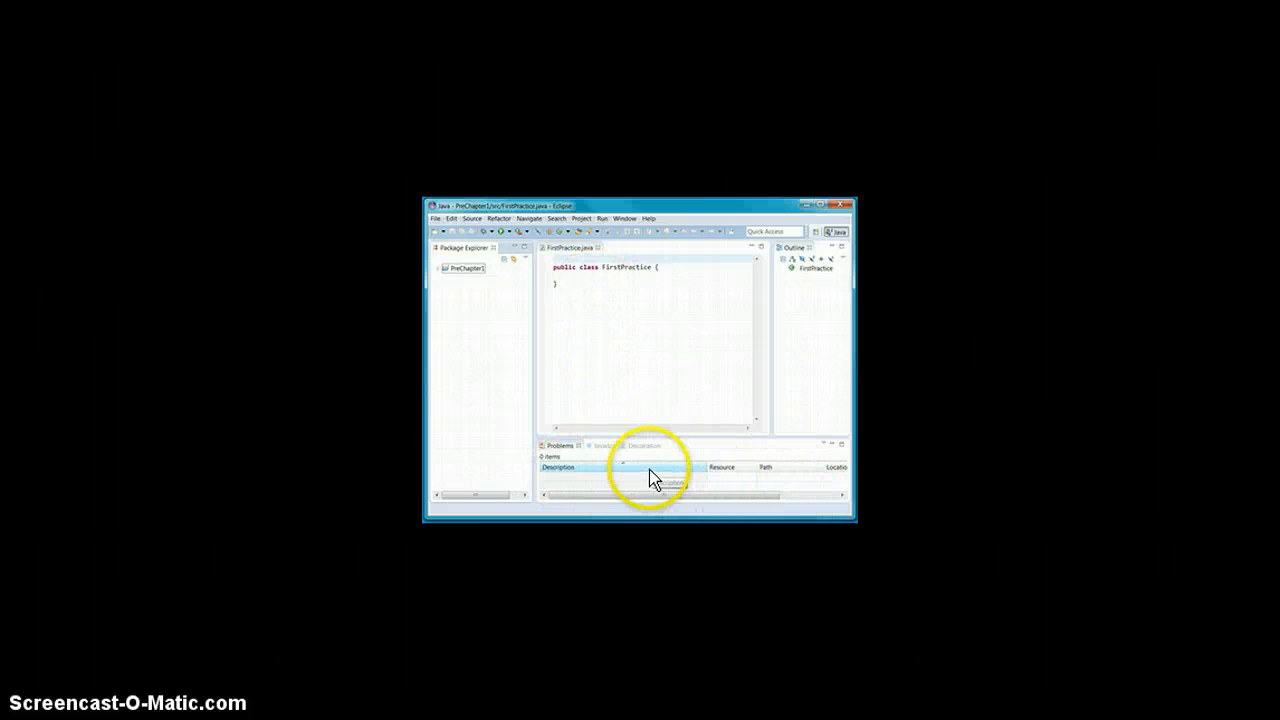
left_click(640, 366)
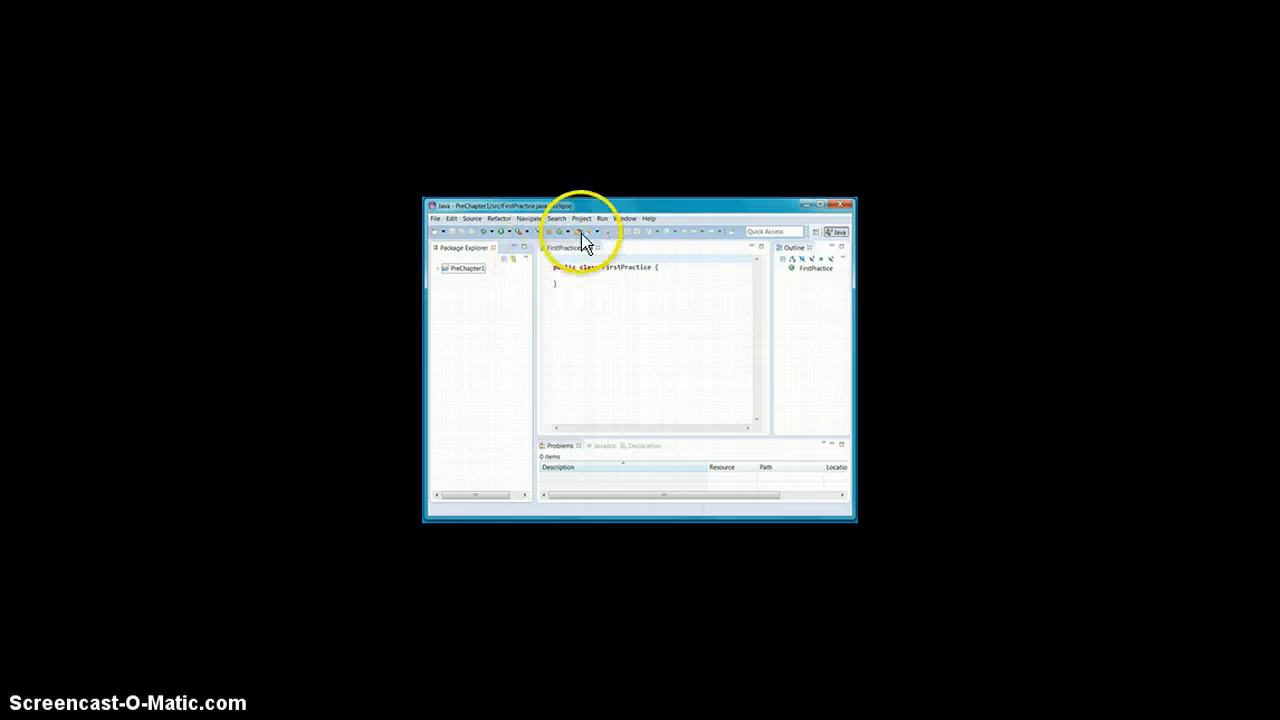
- Enable Show line numbers in the Text Editors preferences under General, Editors, and apply the change
left_click(620, 219)
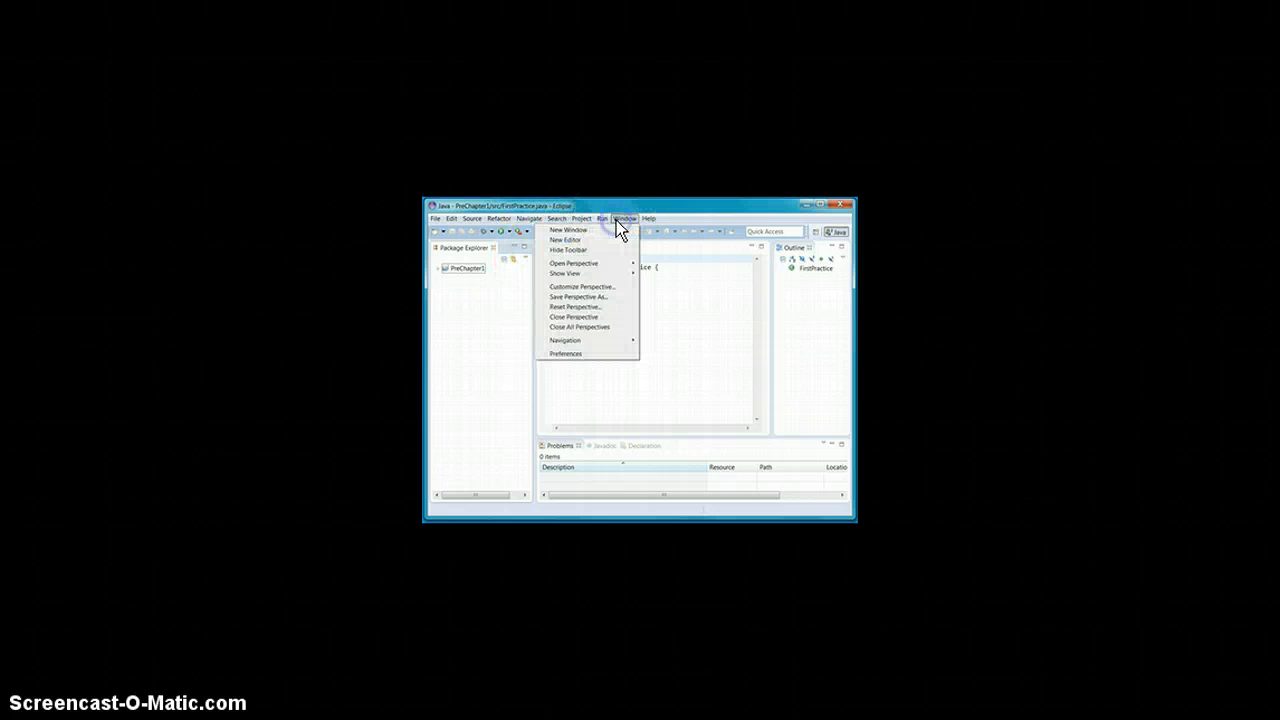
left_click(592, 356)
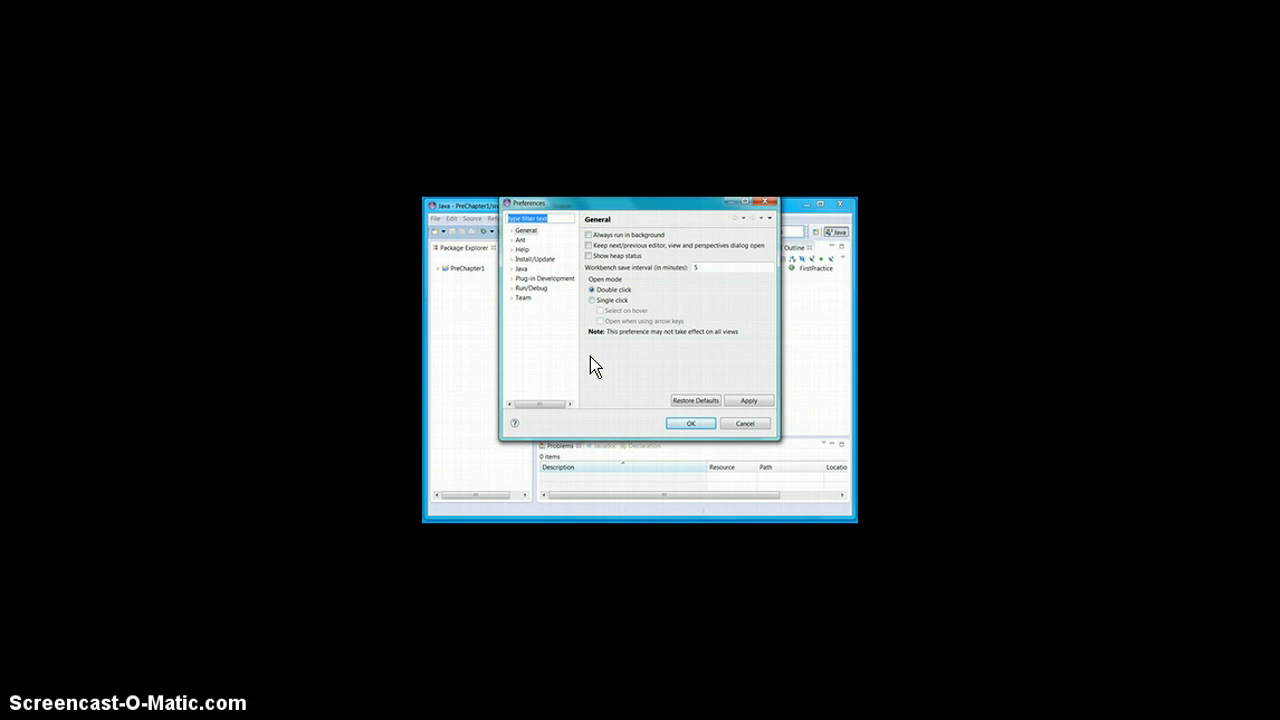
left_click(512, 230)
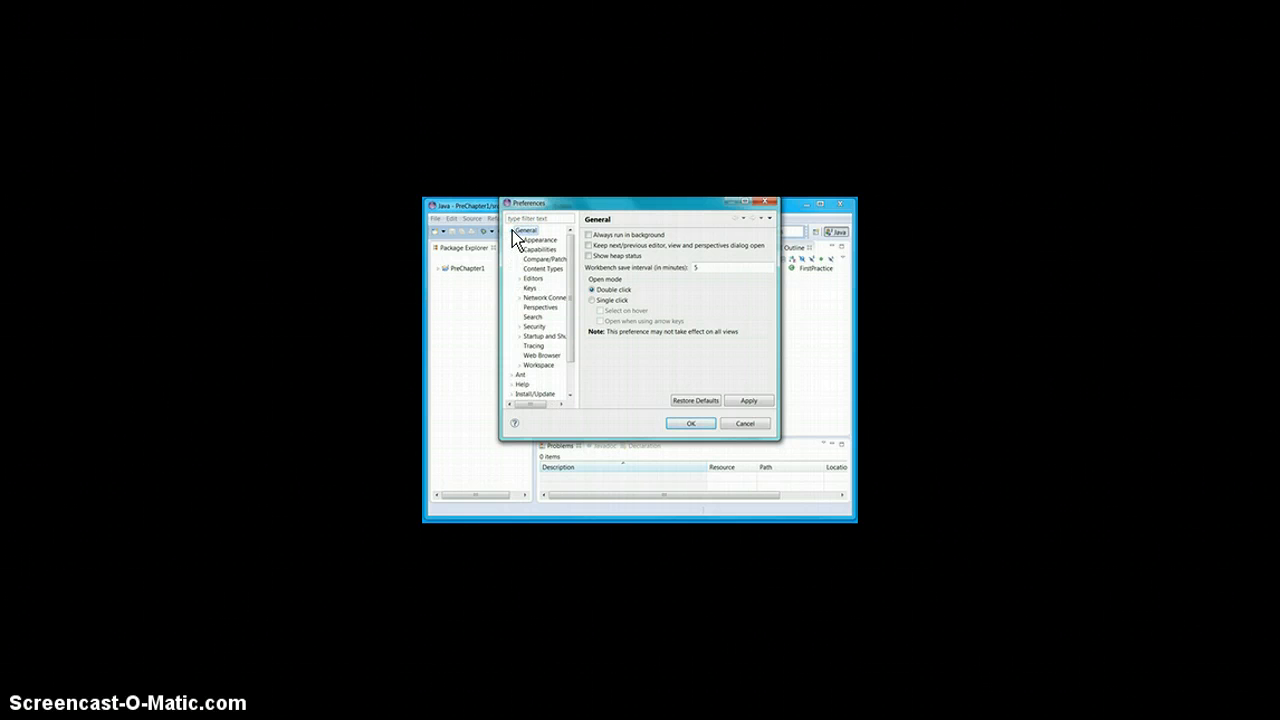
left_click(521, 281)
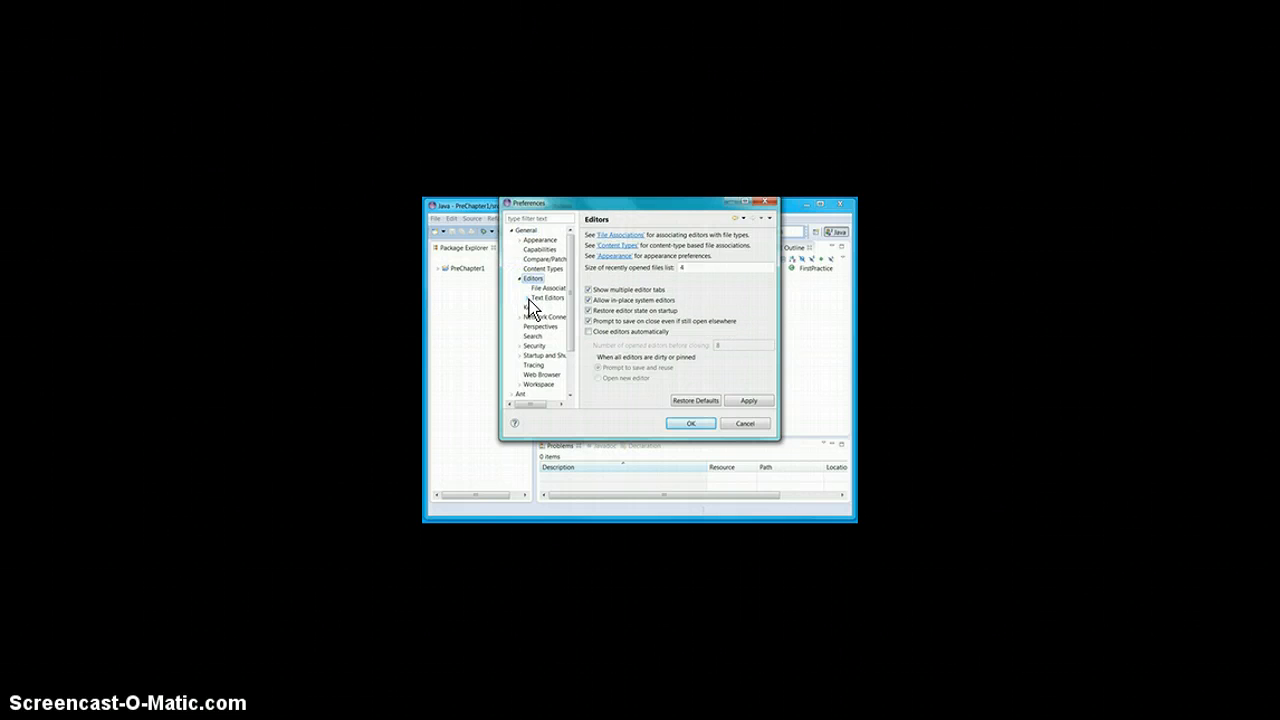
left_click(527, 298)
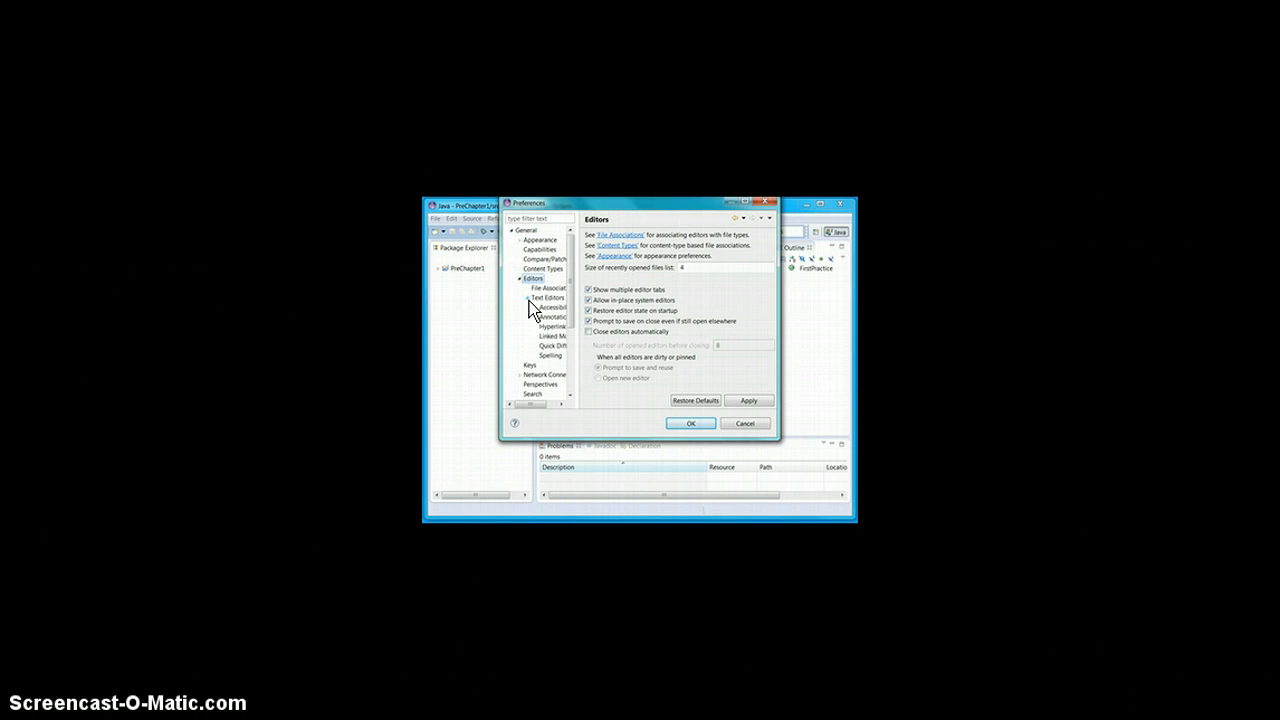
left_click(541, 300)
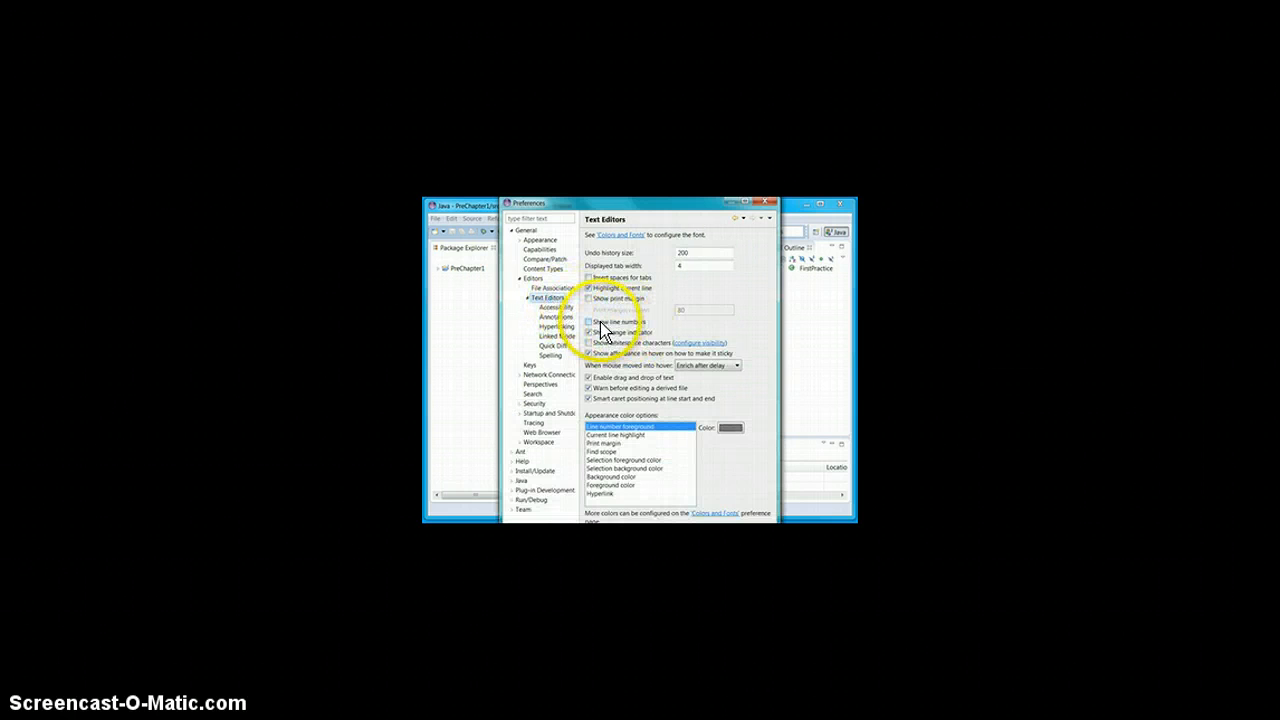
left_click(589, 322)
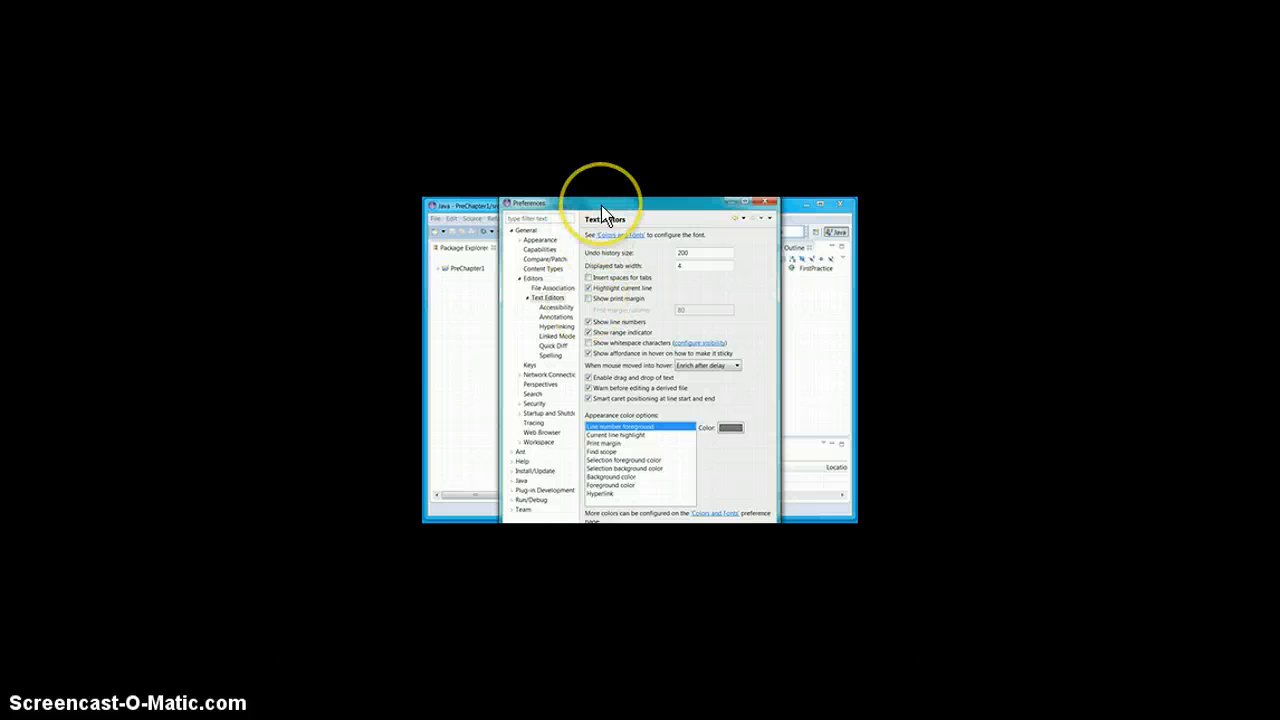
left_click_drag(600, 203, 591, 166)
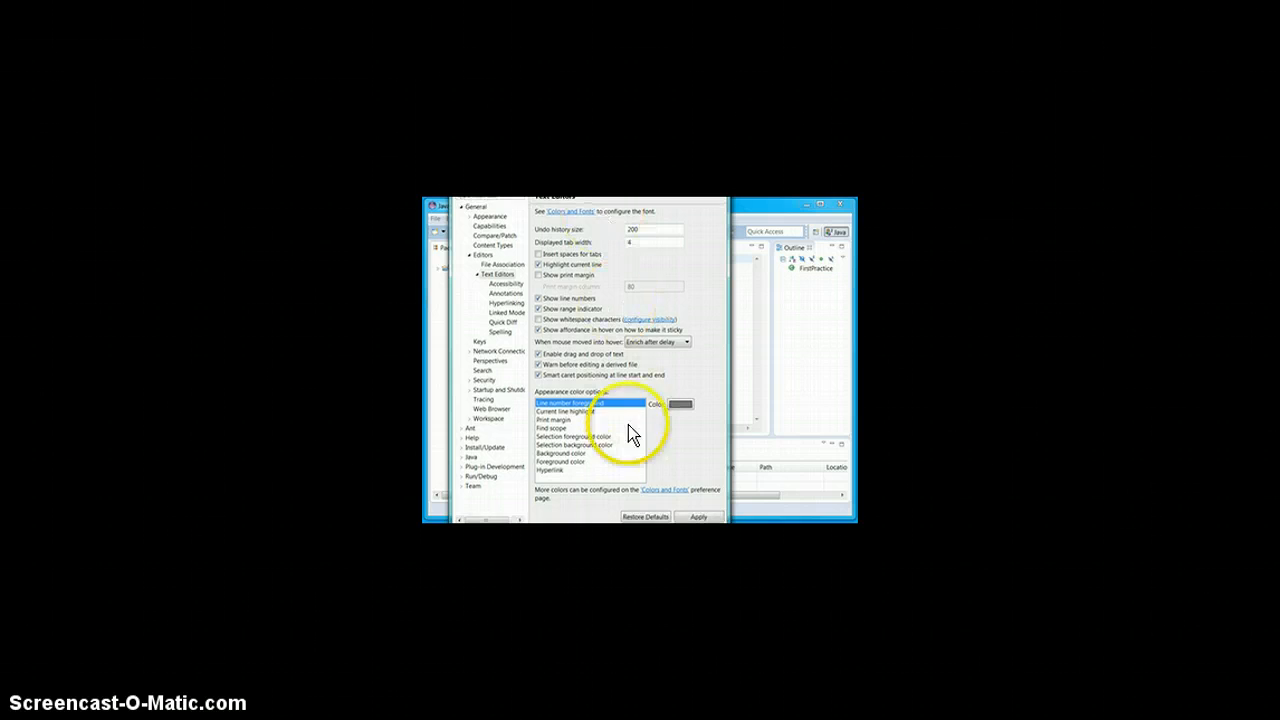
left_click(645, 545)
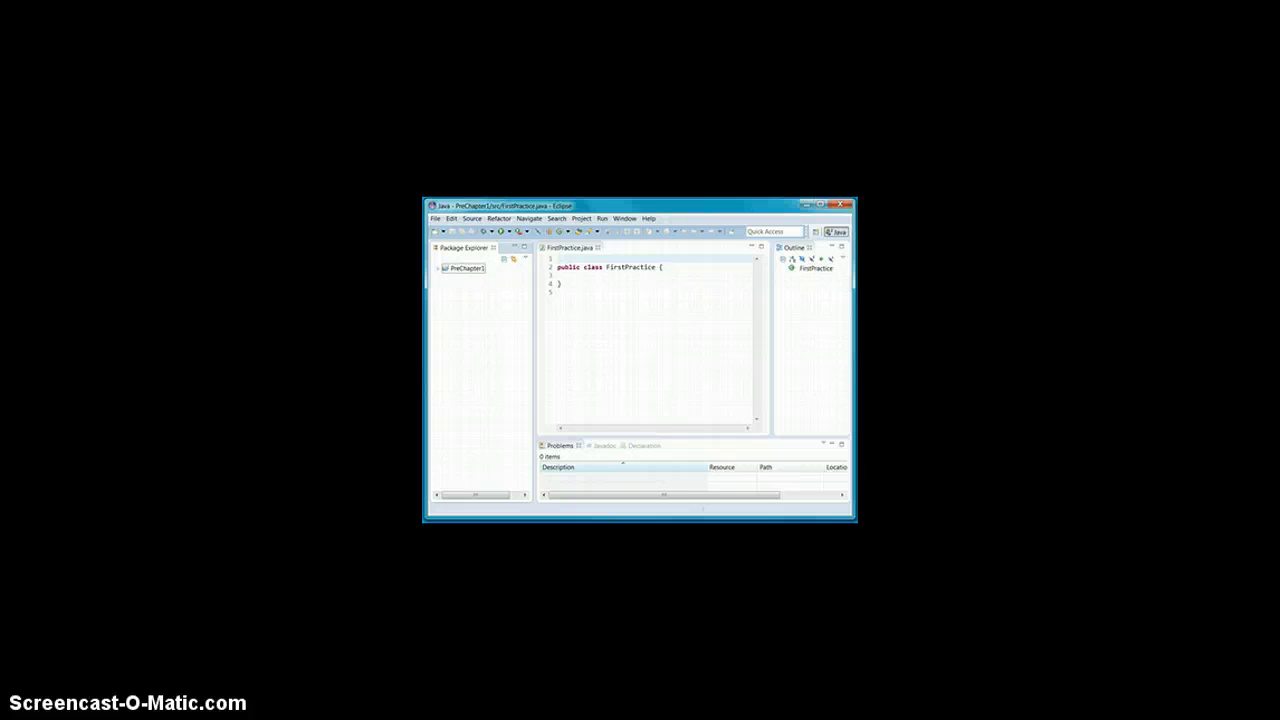
- Switch to the course page in the browser and open the assignment "Upload screenshot of eclipse open on your computer"
mouse_move(540, 585)
left_click(502, 545)
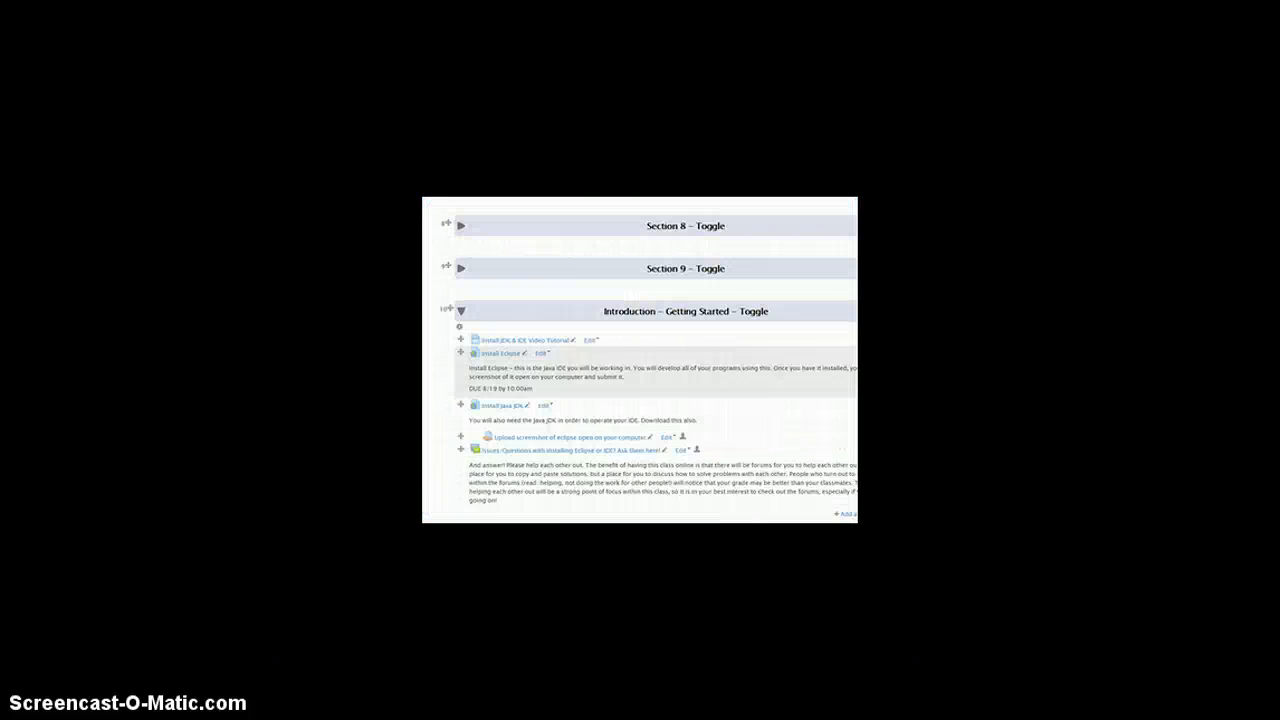
left_click(528, 443)
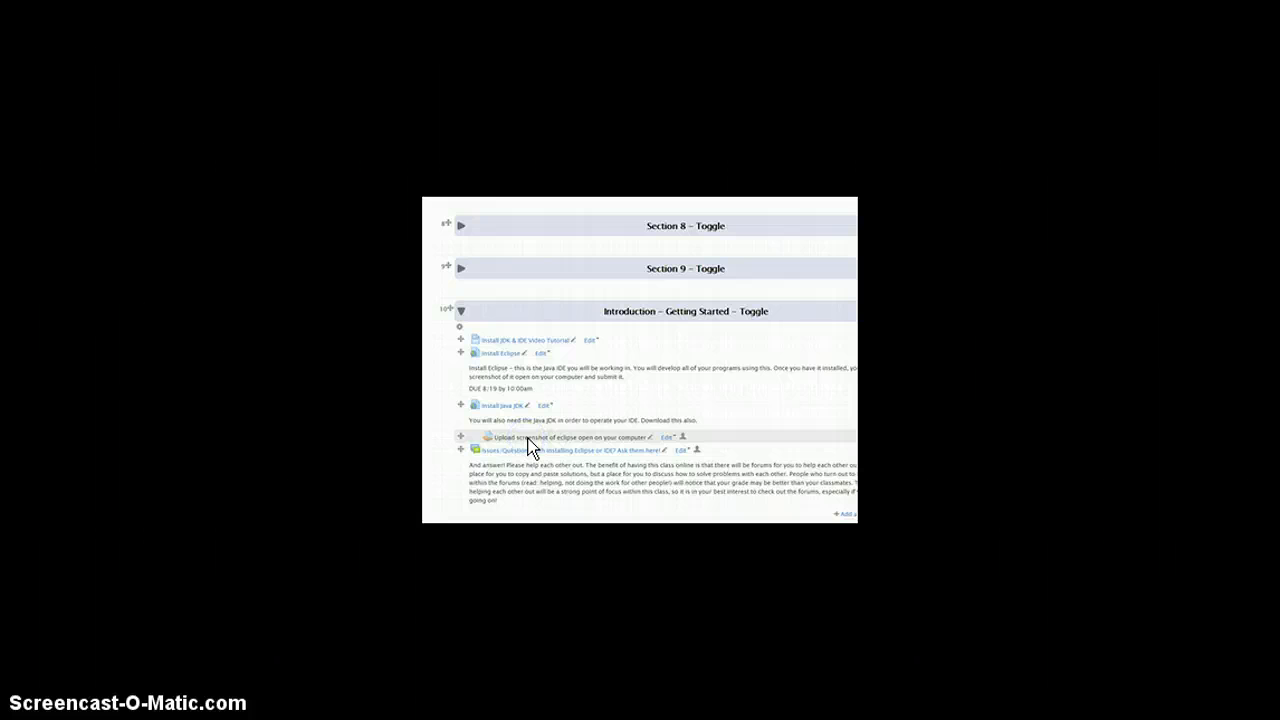
left_click(529, 443)
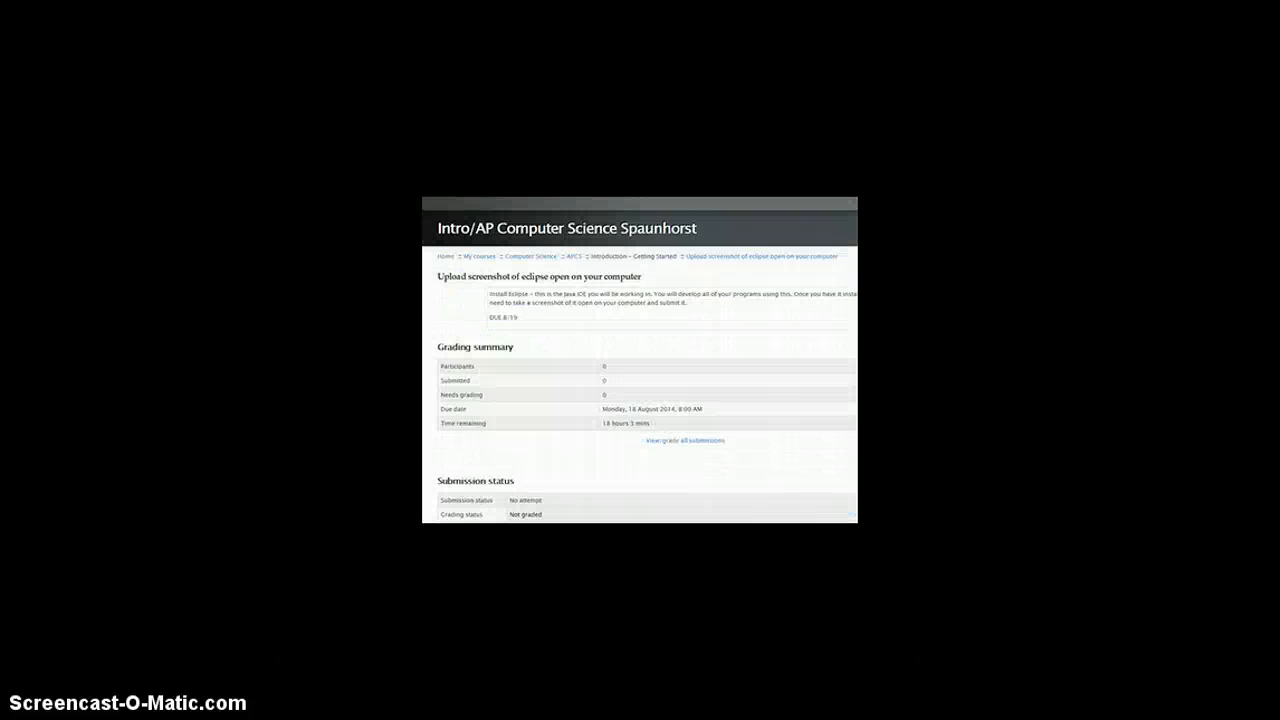